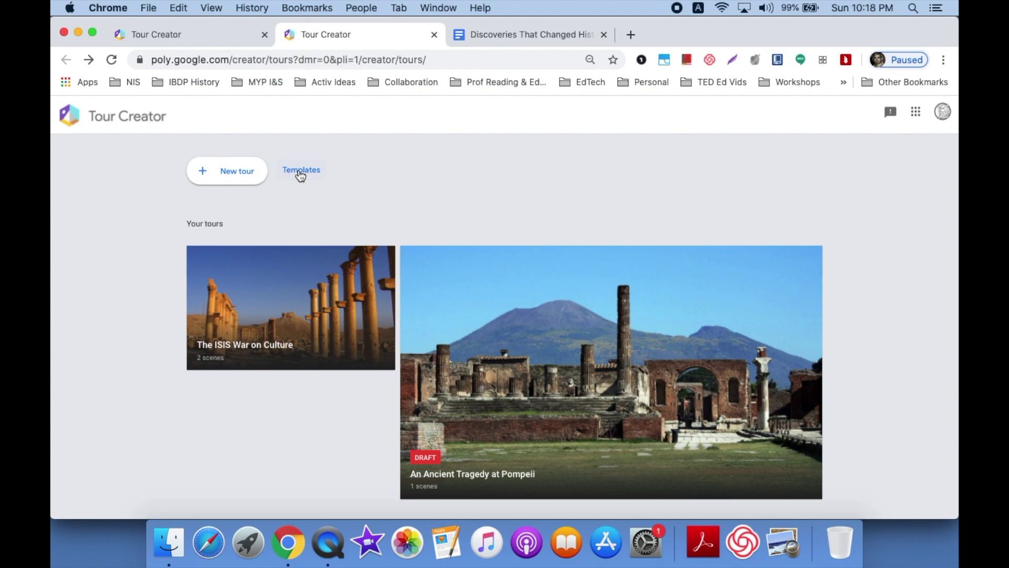
# - Start a new tour and title it "Discoveries That Changed History", copying the heading from the Google Docs document
pyautogui.click(245, 177)
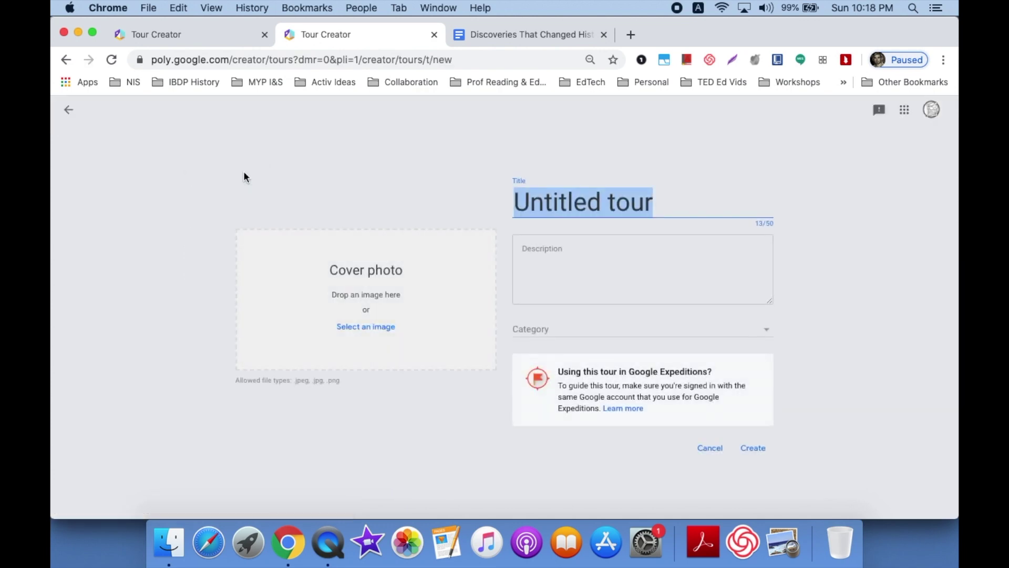
pyautogui.click(496, 34)
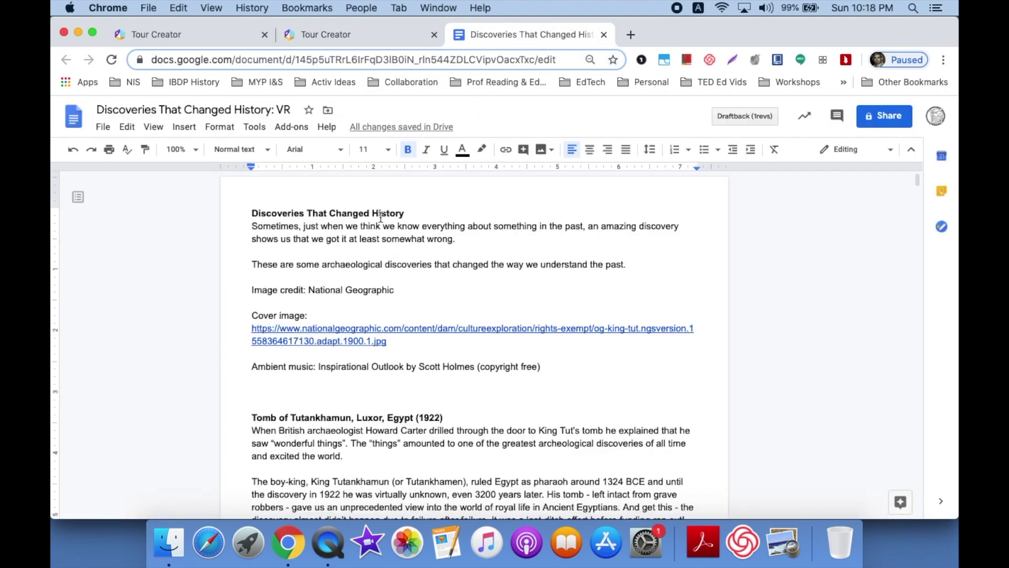
pyautogui.tripleClick(243, 218)
pyautogui.press('super+c')
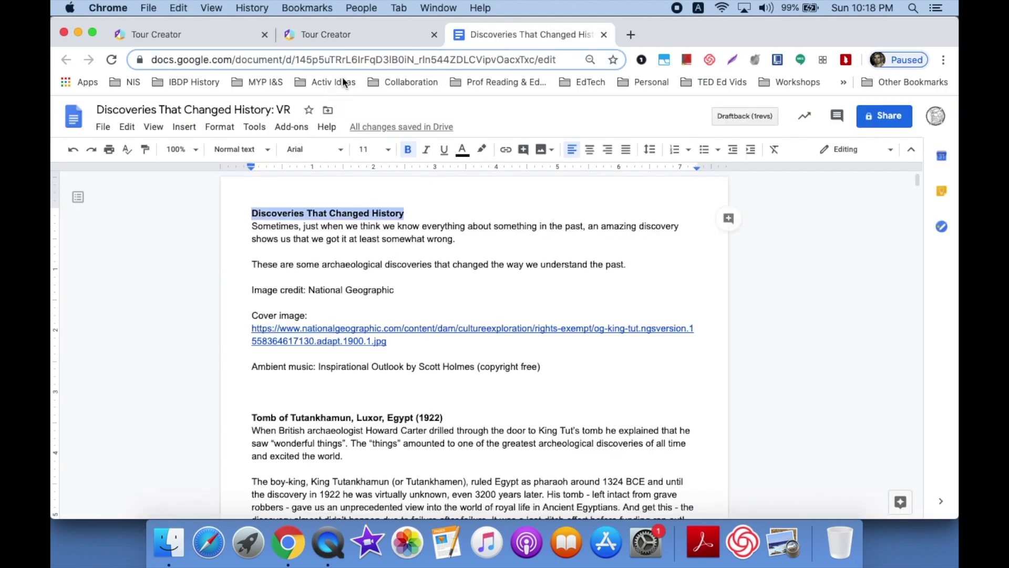
pyautogui.click(375, 32)
pyautogui.press('super+v')
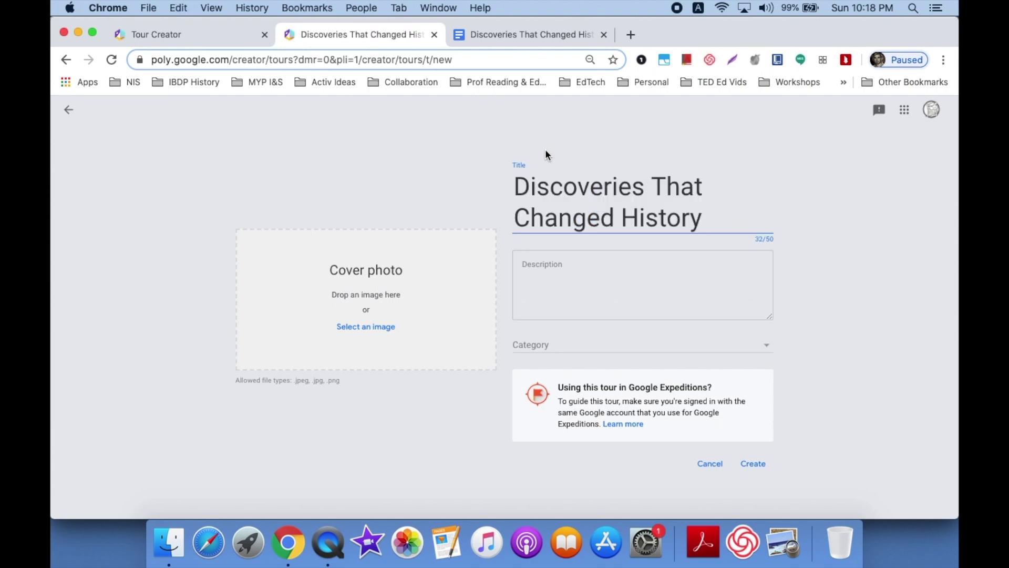
# - Copy the document's introduction, from "Sometimes, just when we think" through "Image credit: National Geographic", into the tour's description
pyautogui.click(542, 34)
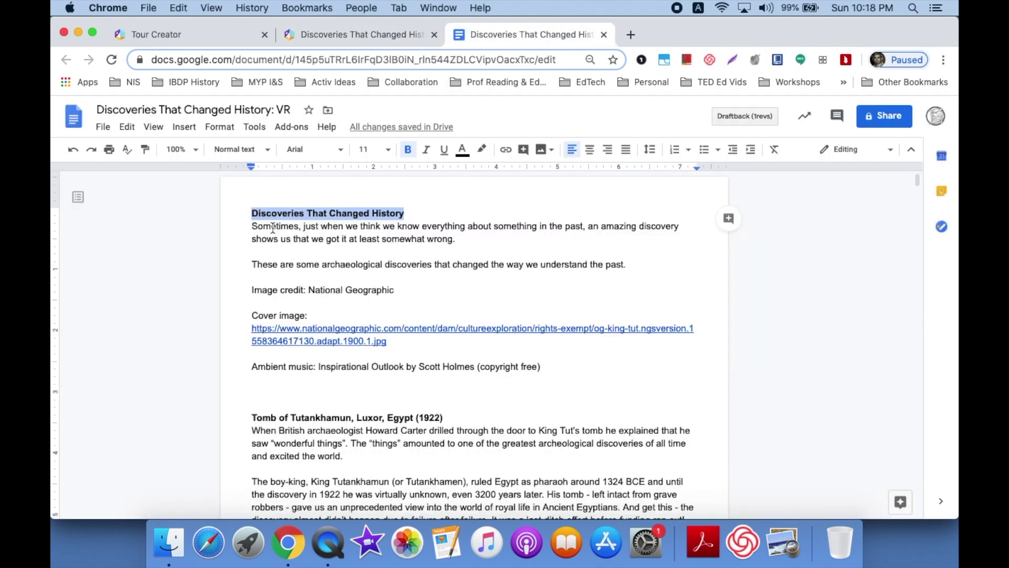
pyautogui.click(252, 227)
pyautogui.keyDown('shift'); pyautogui.click(404, 288); pyautogui.keyUp('shift')
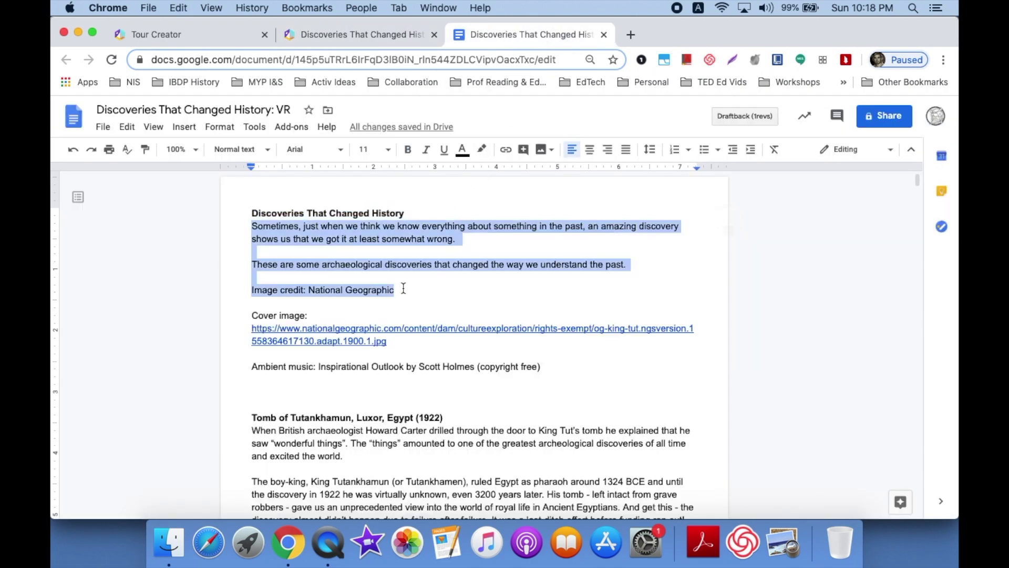
pyautogui.press('super+c')
pyautogui.click(400, 36)
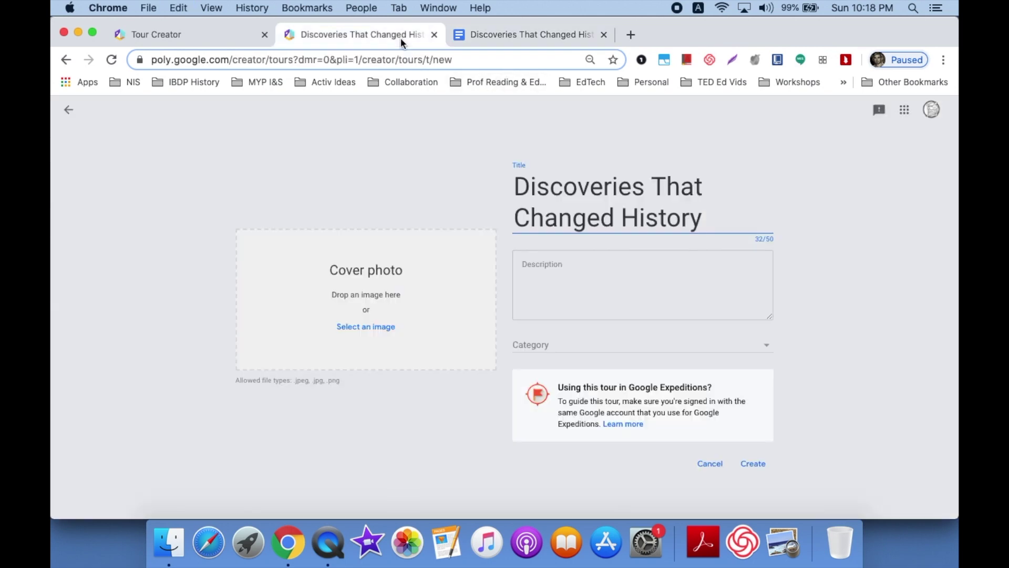
pyautogui.click(583, 289)
pyautogui.press('super+v')
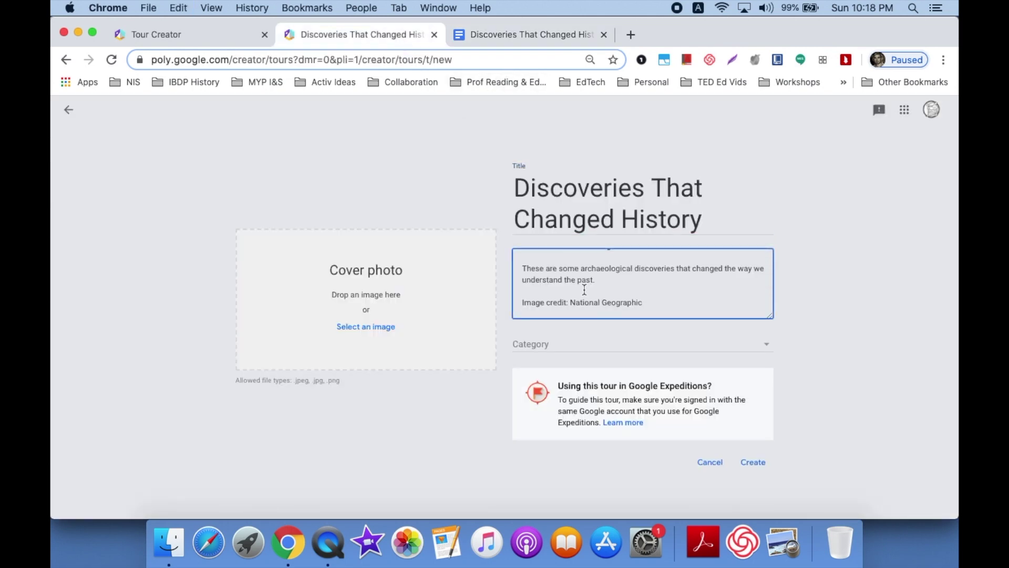
# - Create the tour with Tut 1.jpg as its cover photo and History as its category
pyautogui.click(375, 329)
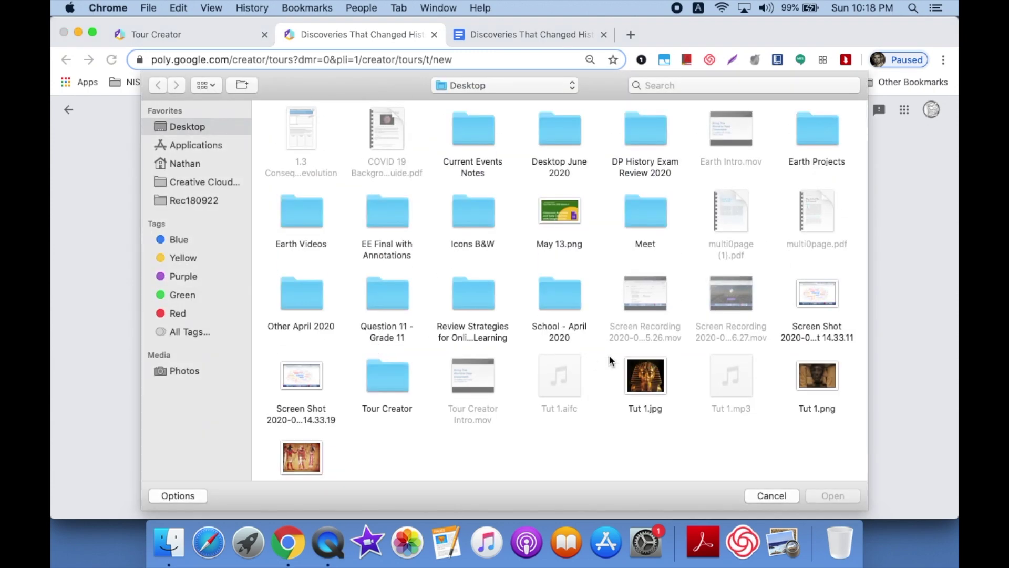
pyautogui.doubleClick(632, 368)
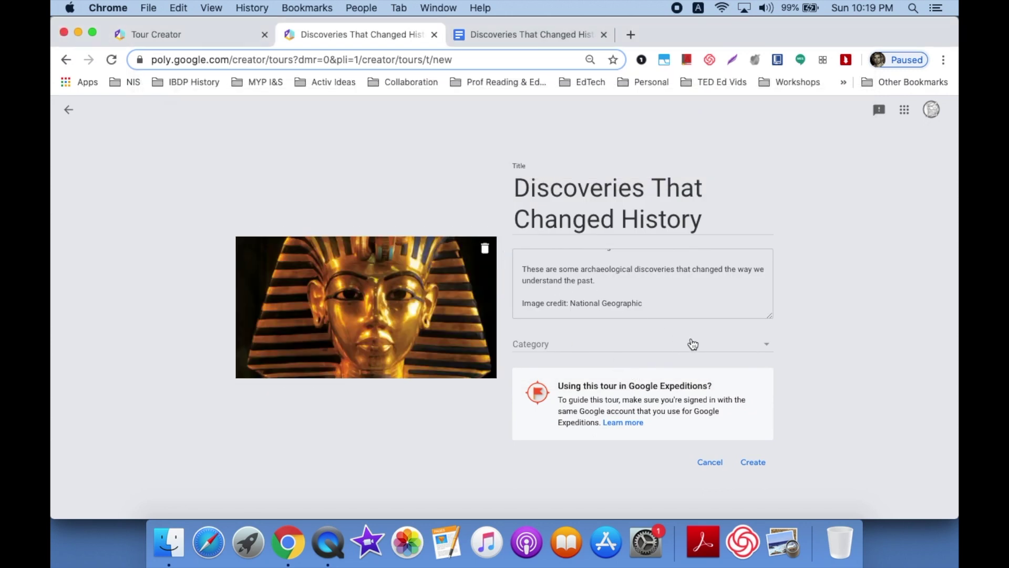
pyautogui.click(604, 345)
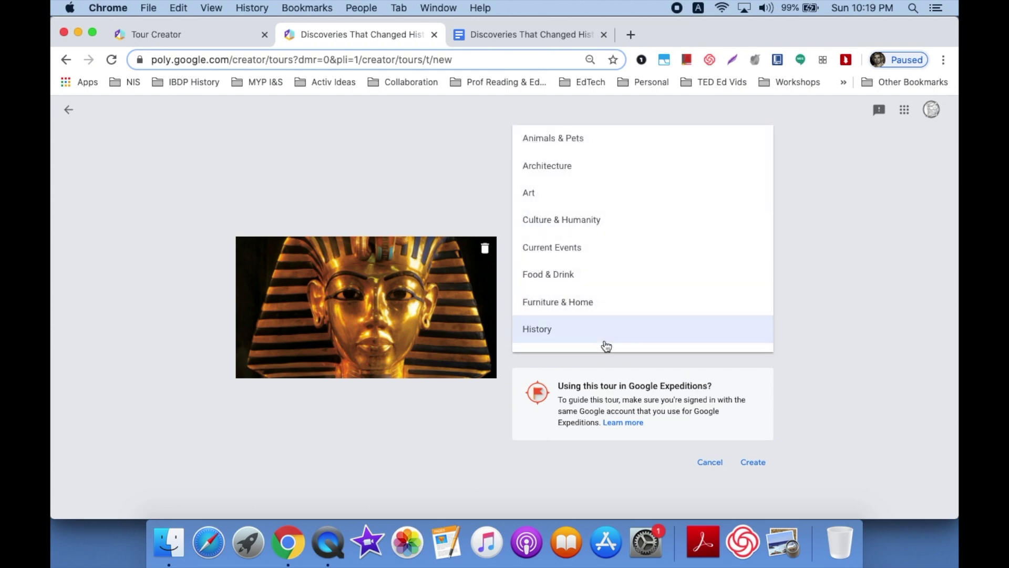
pyautogui.click(547, 333)
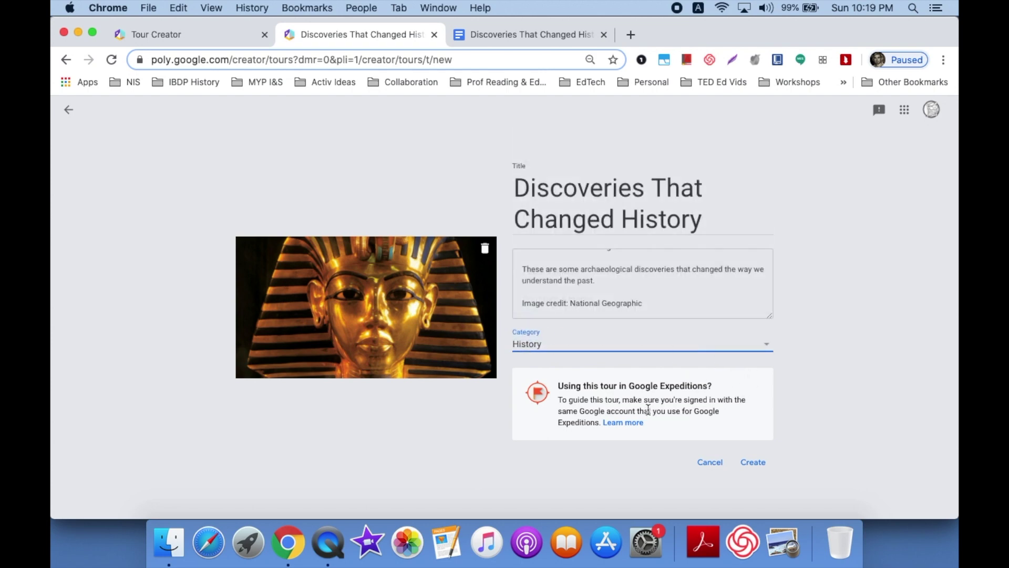
pyautogui.click(751, 462)
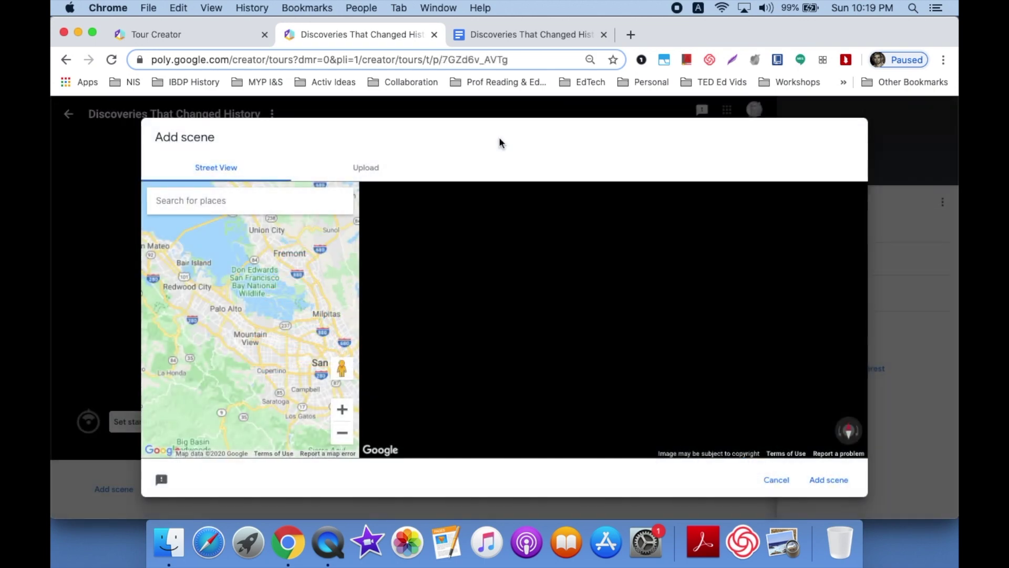
# - Add a Street View scene from the Valley of the Kings to the tour
pyautogui.click(367, 168)
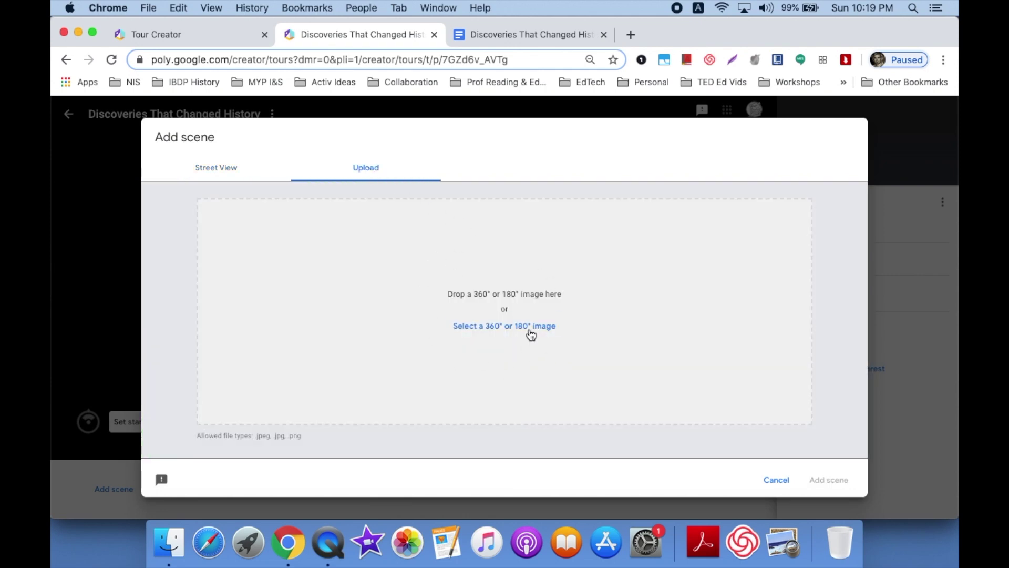
pyautogui.click(228, 169)
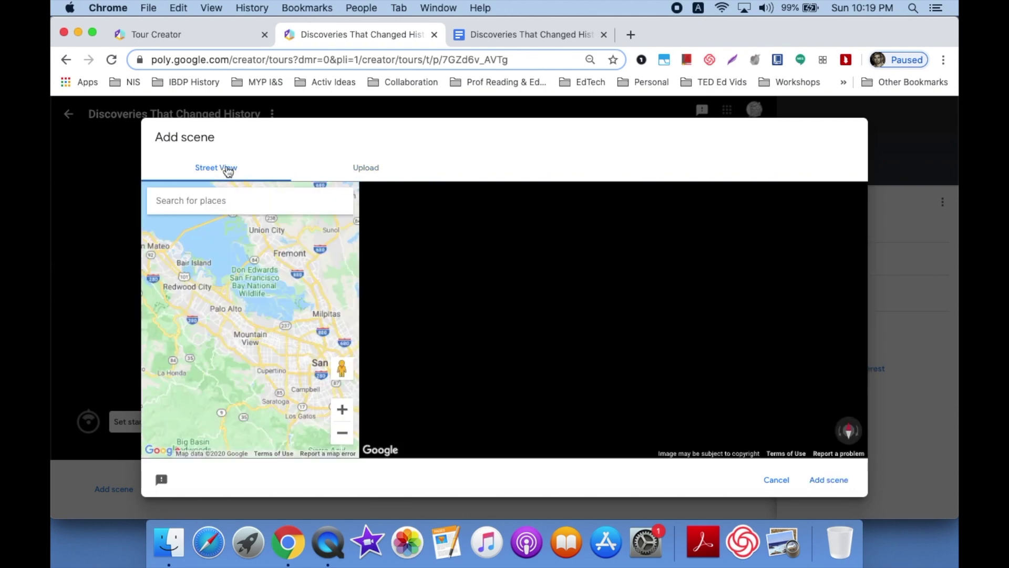
pyautogui.click(215, 197)
pyautogui.write('Valley')
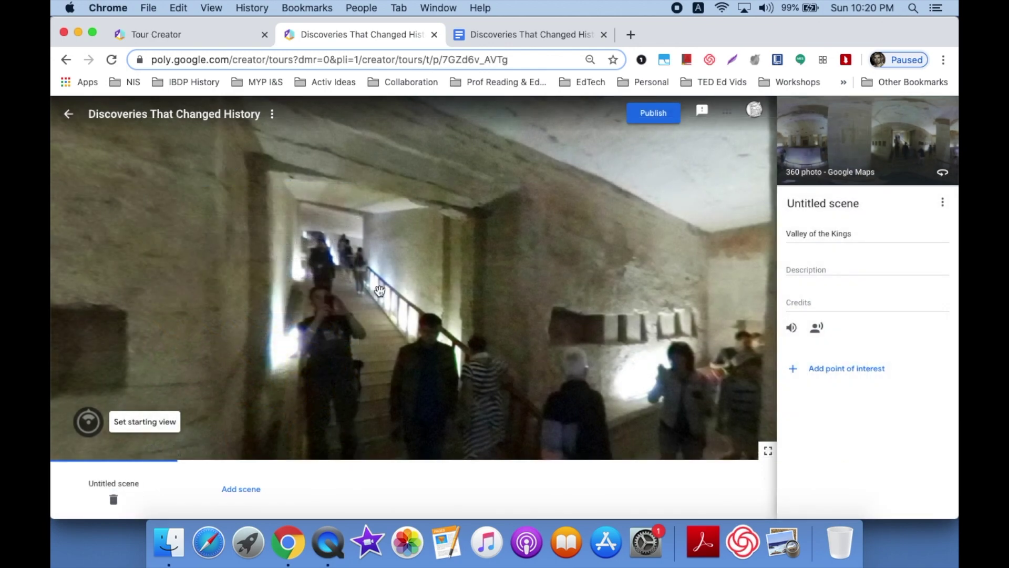
# - Set the scene's starting view to face the large stone enclosure in front of the barred gate
pyautogui.click(146, 423)
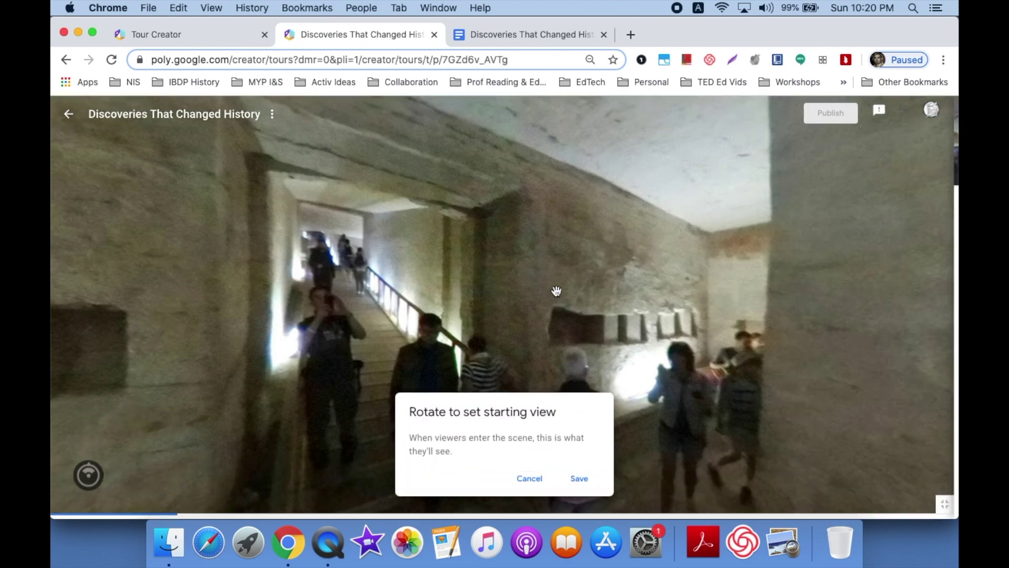
pyautogui.moveTo(521, 290); pyautogui.dragTo(383, 316)
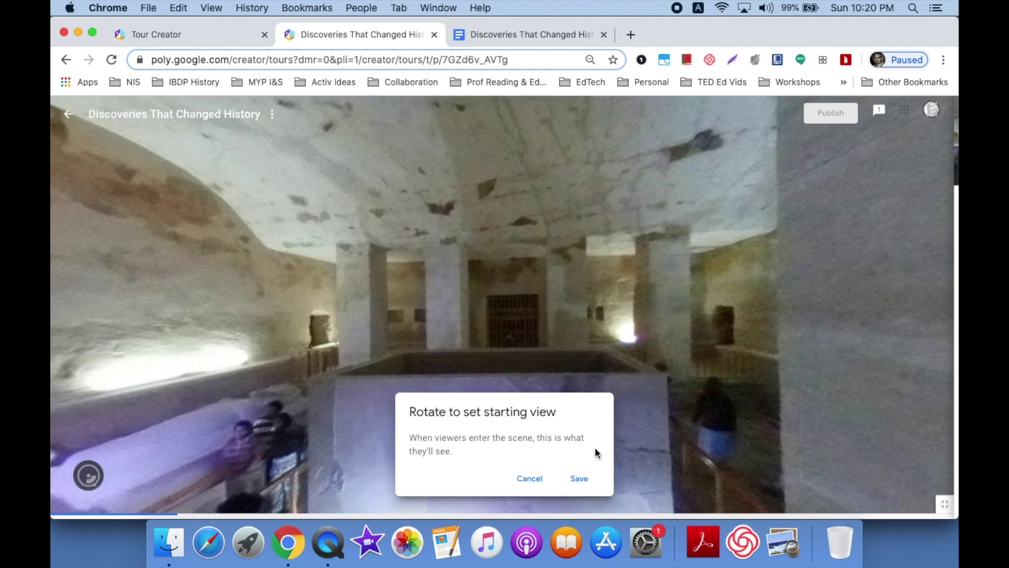
pyautogui.click(580, 479)
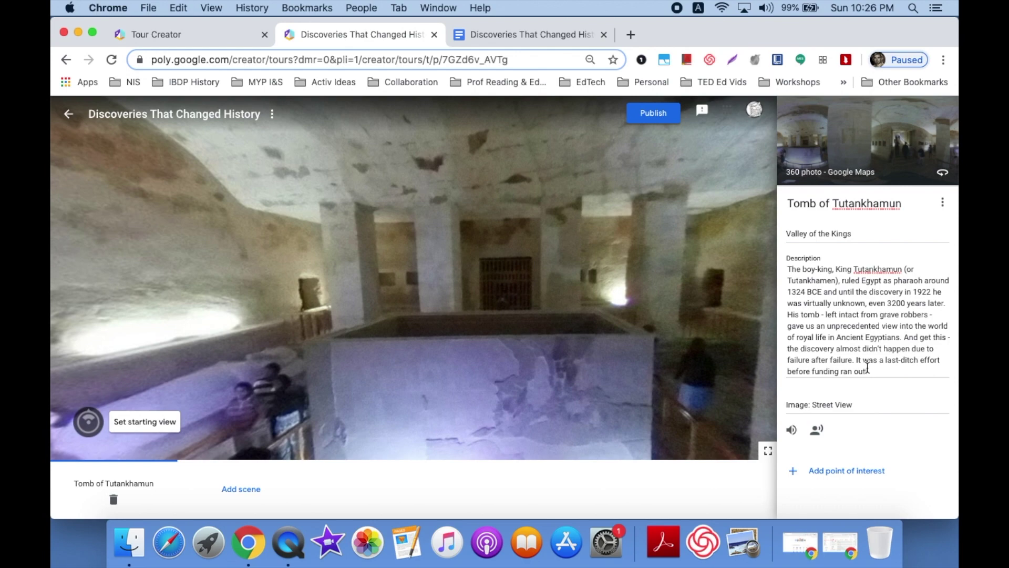
# - Add the Inspirational Outlook MP3 from the Desktop as the Tomb of Tutankhamun scene's ambient audio
pyautogui.click(792, 430)
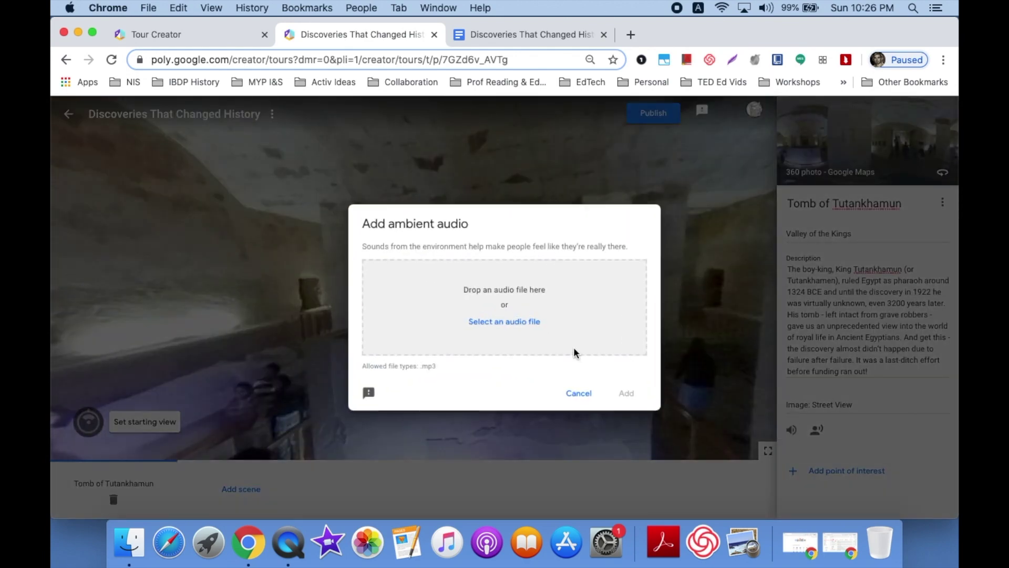
pyautogui.click(533, 323)
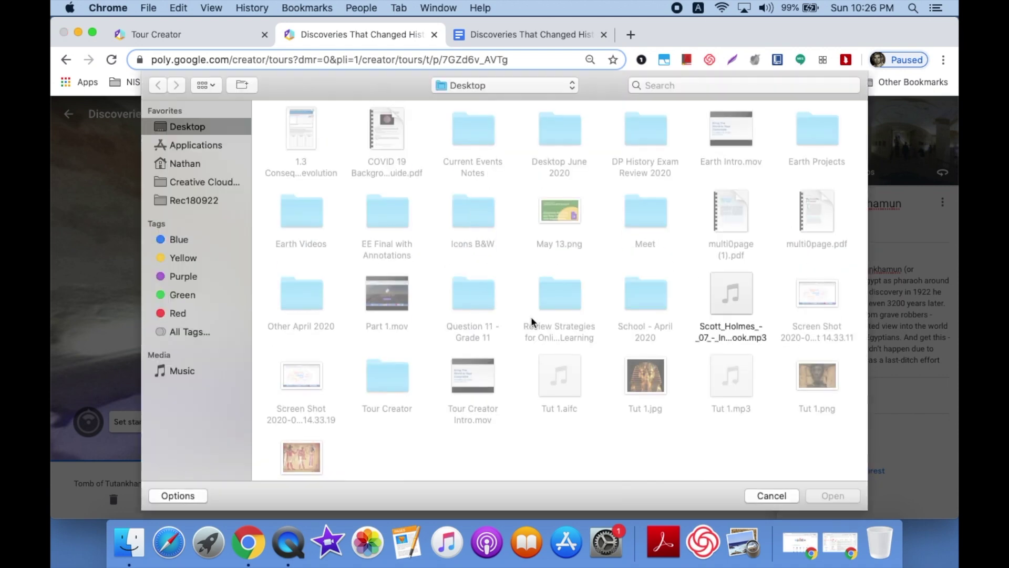
pyautogui.moveTo(706, 278)
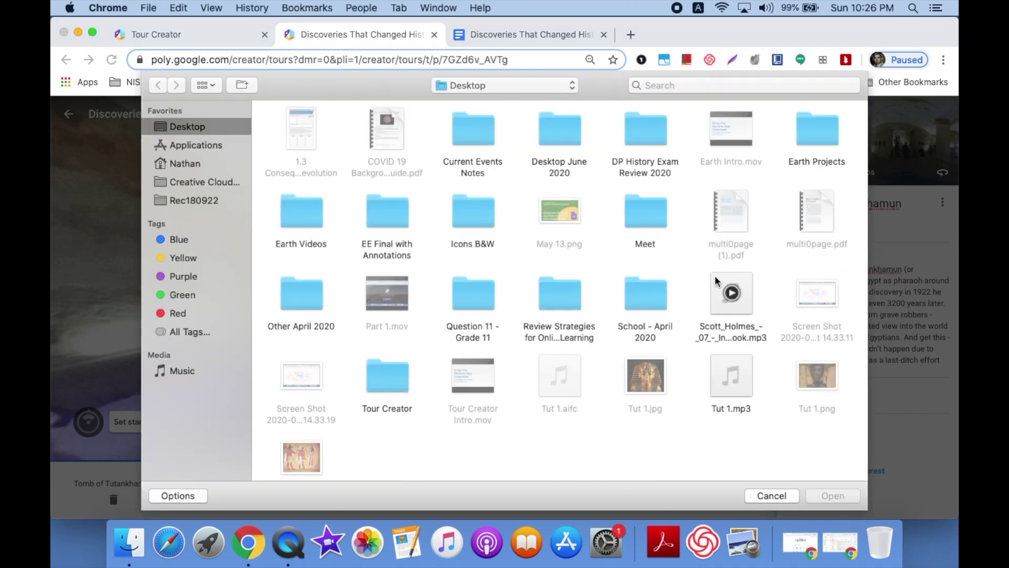
pyautogui.doubleClick(716, 281)
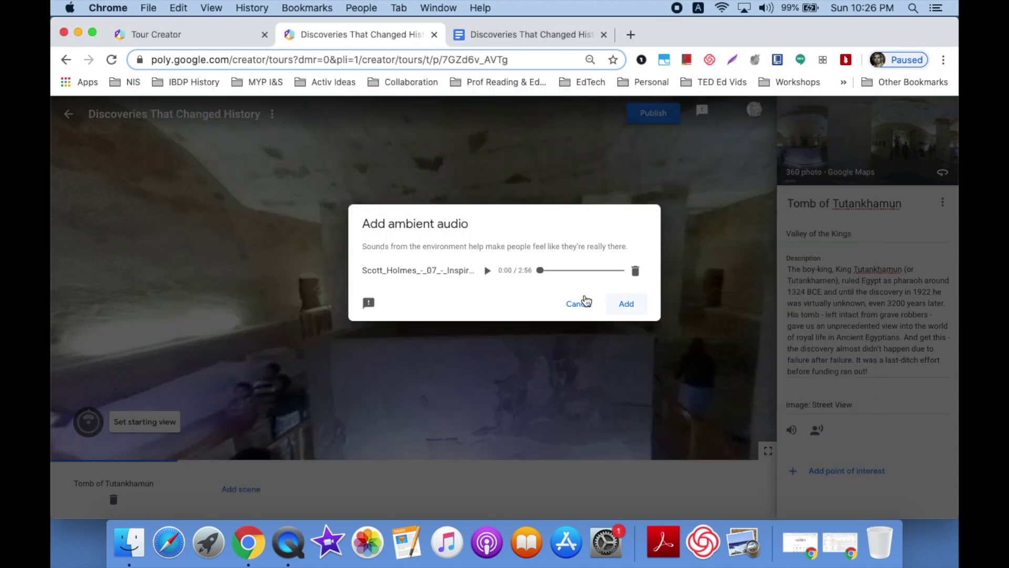
pyautogui.moveTo(540, 271); pyautogui.dragTo(542, 273)
pyautogui.click(625, 301)
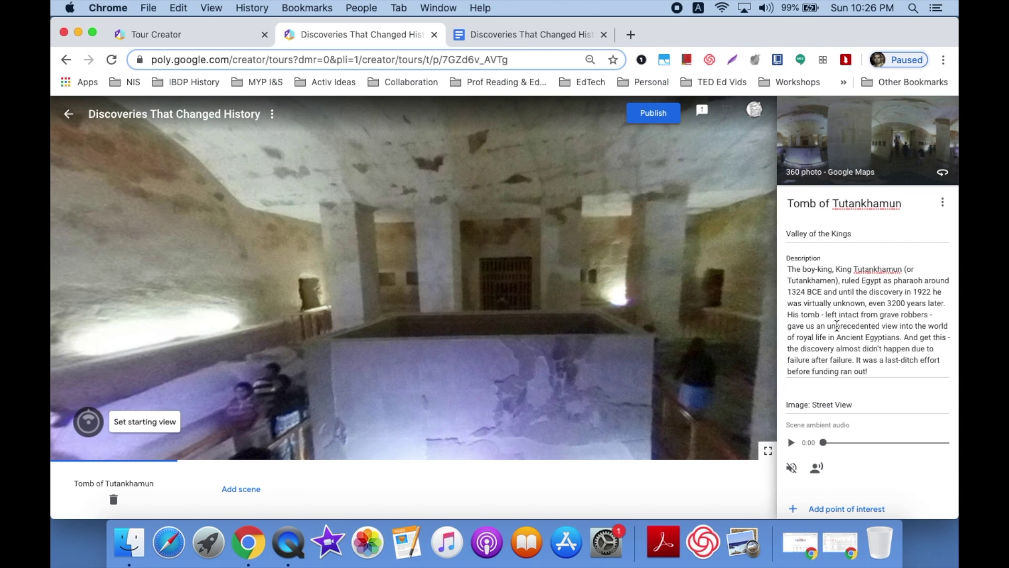
# - Add a point of interest to the scene and place its marker on the barred gate in the back wall
pyautogui.scroll(-1, 837, 326)
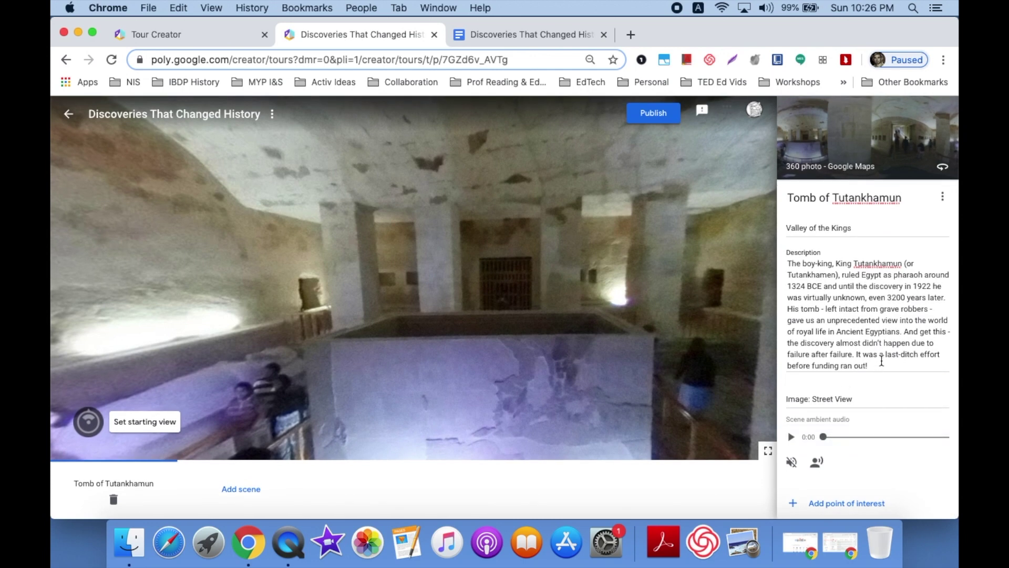
pyautogui.click(835, 503)
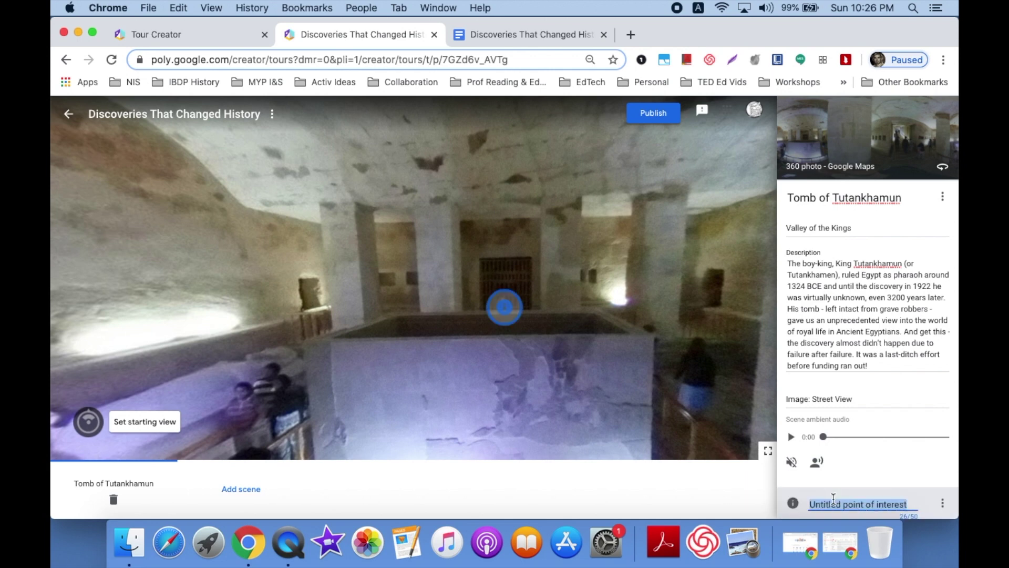
pyautogui.moveTo(509, 308)
pyautogui.mouseDown()
pyautogui.moveTo(496, 290)
pyautogui.moveTo(347, 271)
pyautogui.moveTo(300, 279)
pyautogui.moveTo(419, 254)
pyautogui.moveTo(510, 266)
pyautogui.moveTo(505, 286)
pyautogui.mouseUp()
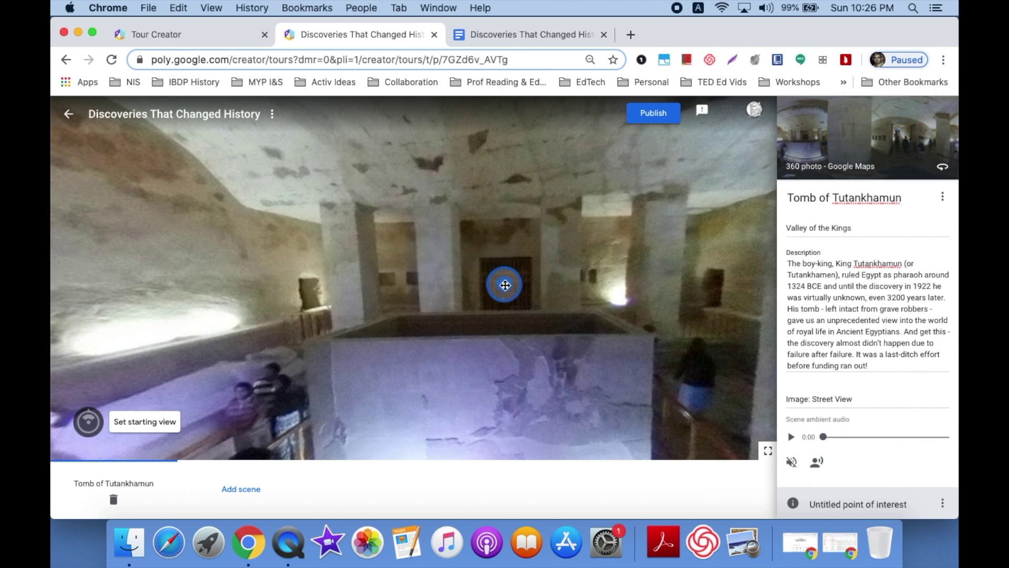
pyautogui.moveTo(506, 285); pyautogui.dragTo(505, 285)
# - Title the new point of interest "About Tut"
pyautogui.click(849, 428)
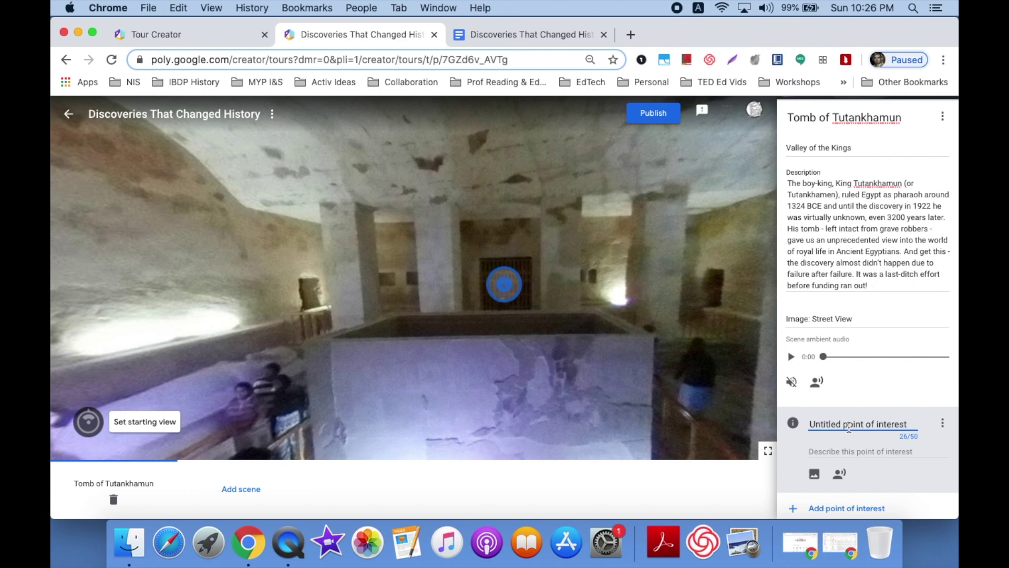
pyautogui.press('super+a')
pyautogui.write('Abo')
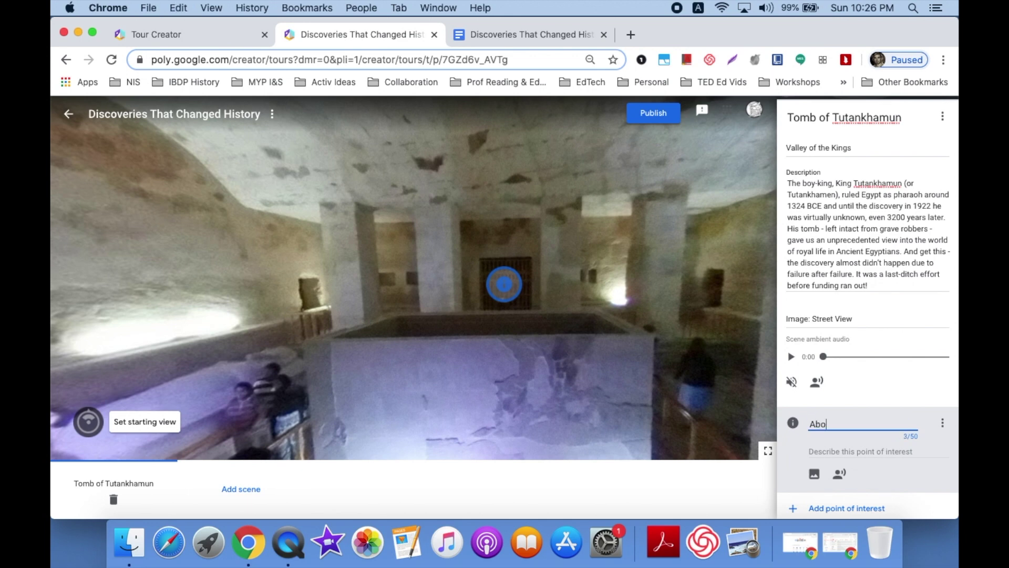
pyautogui.write('ut Tut')
# - Copy the document's "Archaeologists really believed" paragraph into the point of interest's description and delete the cut-off sentence beginning "There is always"
pyautogui.click(545, 36)
pyautogui.scroll(-5, 392, 422)
pyautogui.click(405, 425)
pyautogui.keyDown('shift'); pyautogui.click(252, 388); pyautogui.keyUp('shift')
pyautogui.press('super+c')
pyautogui.click(358, 38)
pyautogui.click(813, 448)
pyautogui.press('super+v')
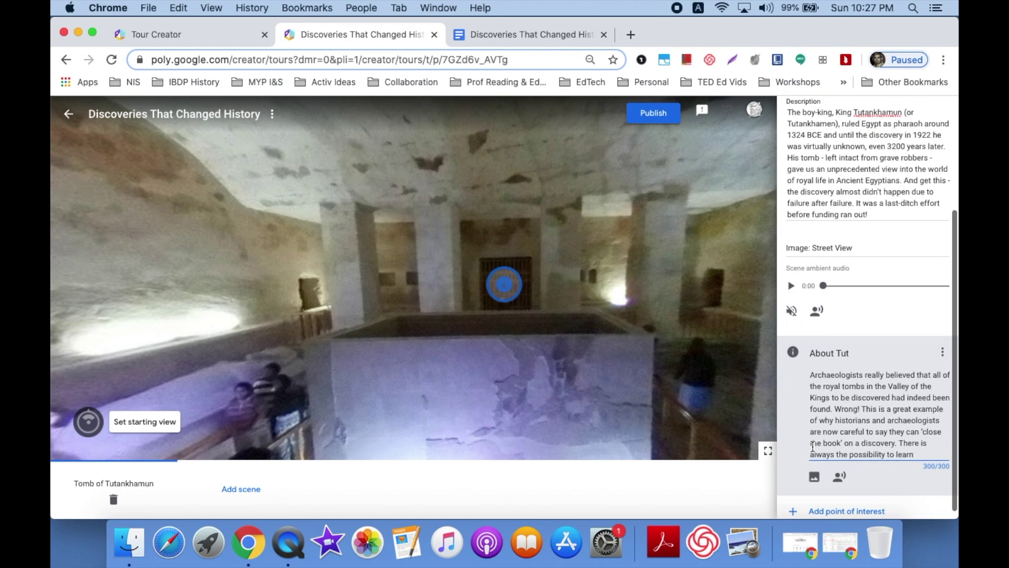
pyautogui.moveTo(900, 442); pyautogui.dragTo(914, 454)
pyautogui.press('BackSpace')
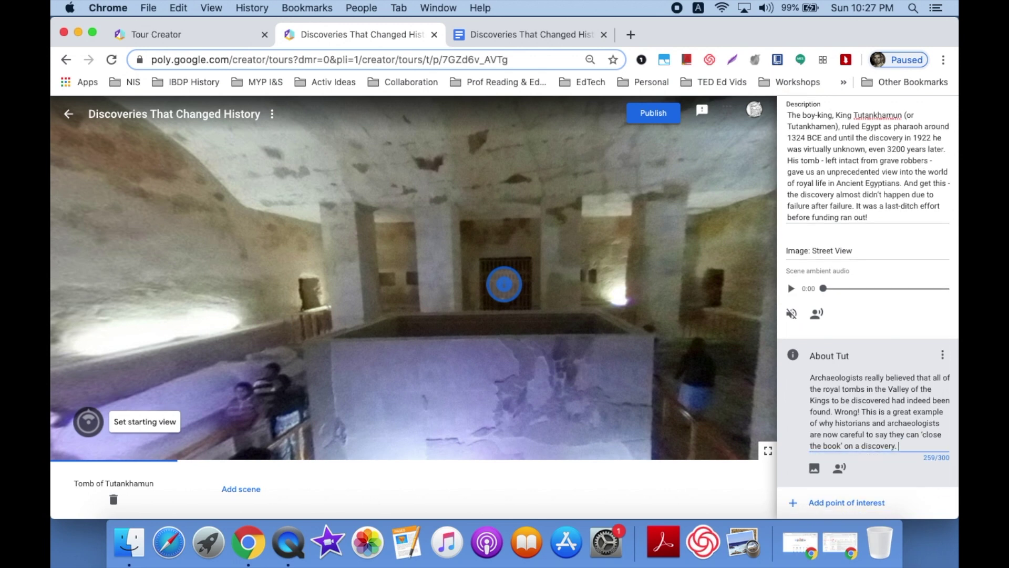
# - Add Tut 1.png as the image overlay for the About Tut point of interest
pyautogui.click(815, 467)
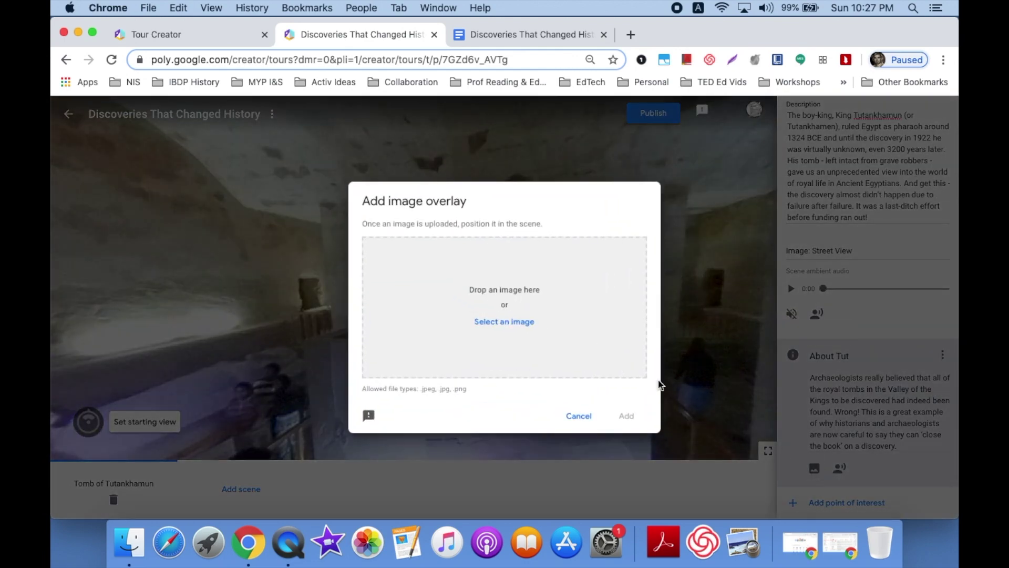
pyautogui.click(524, 330)
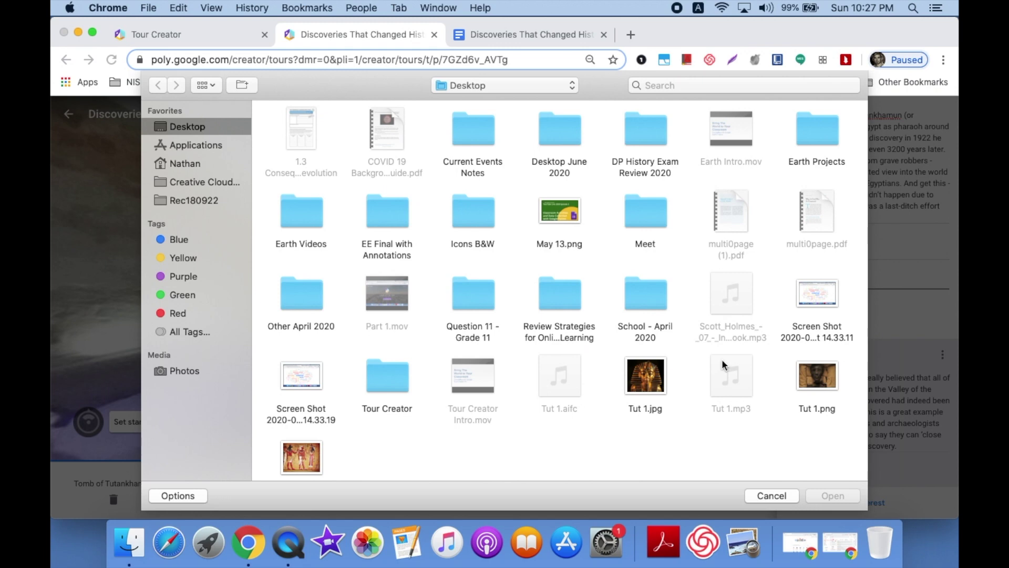
pyautogui.doubleClick(814, 377)
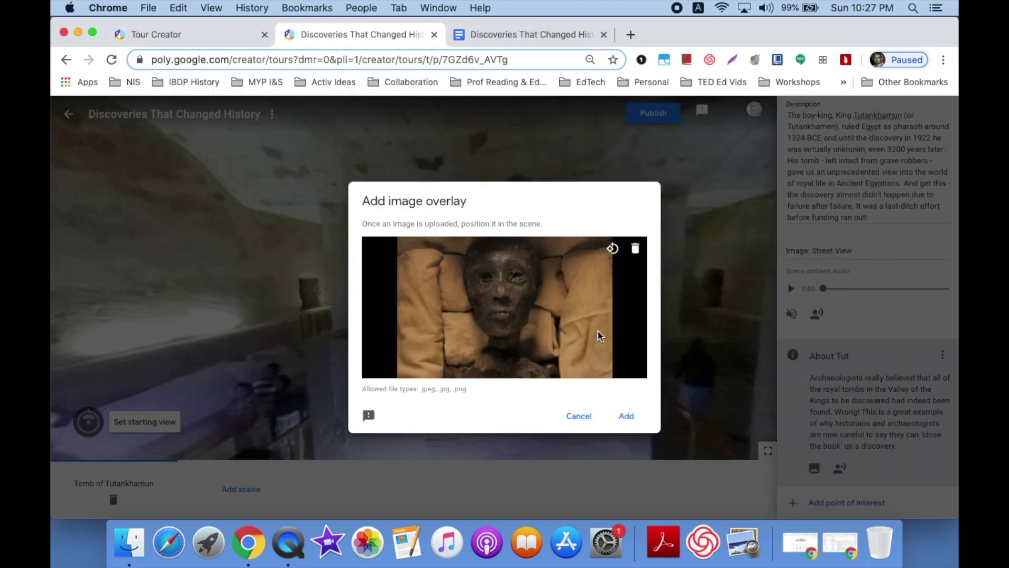
pyautogui.click(625, 417)
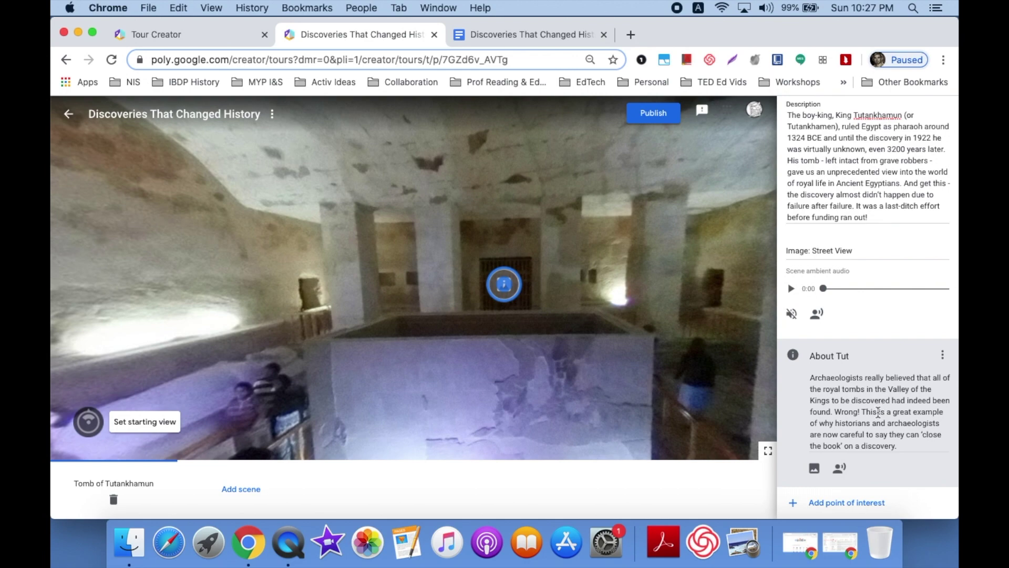
# - Add the audio file Tut 1.mp3 as narration for the About Tut point of interest
pyautogui.click(842, 466)
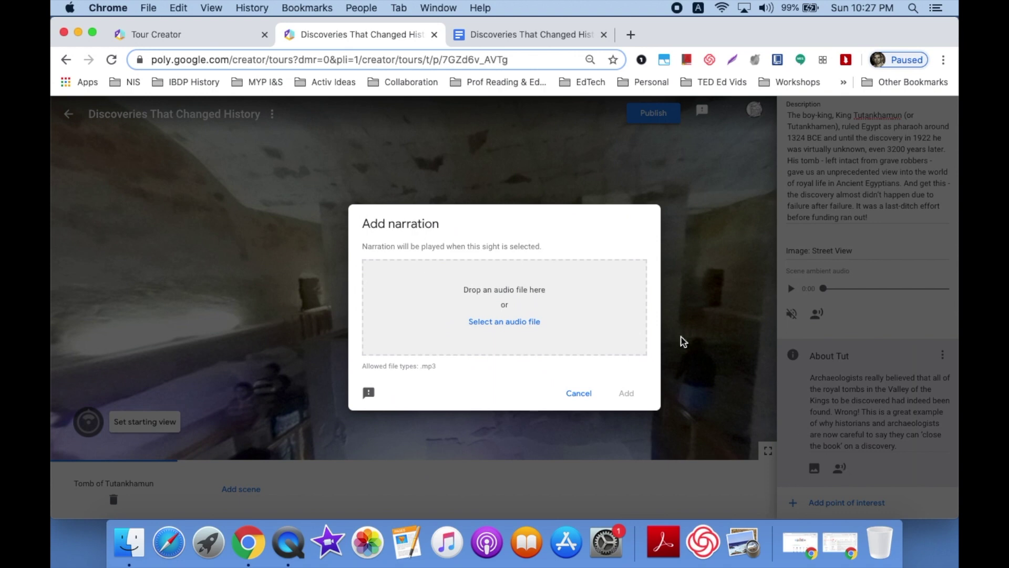
pyautogui.click(530, 325)
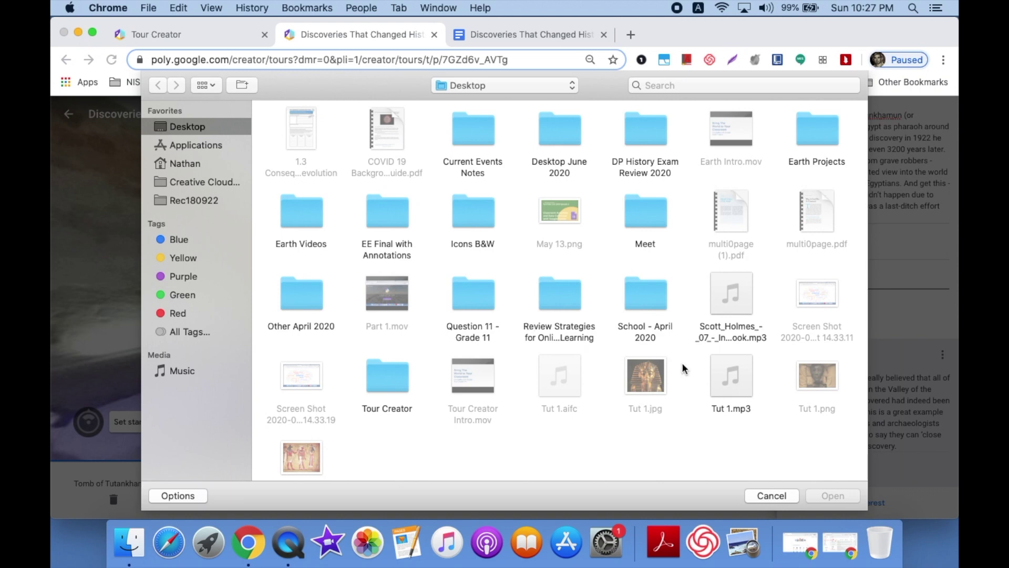
pyautogui.moveTo(713, 390)
pyautogui.doubleClick(717, 393)
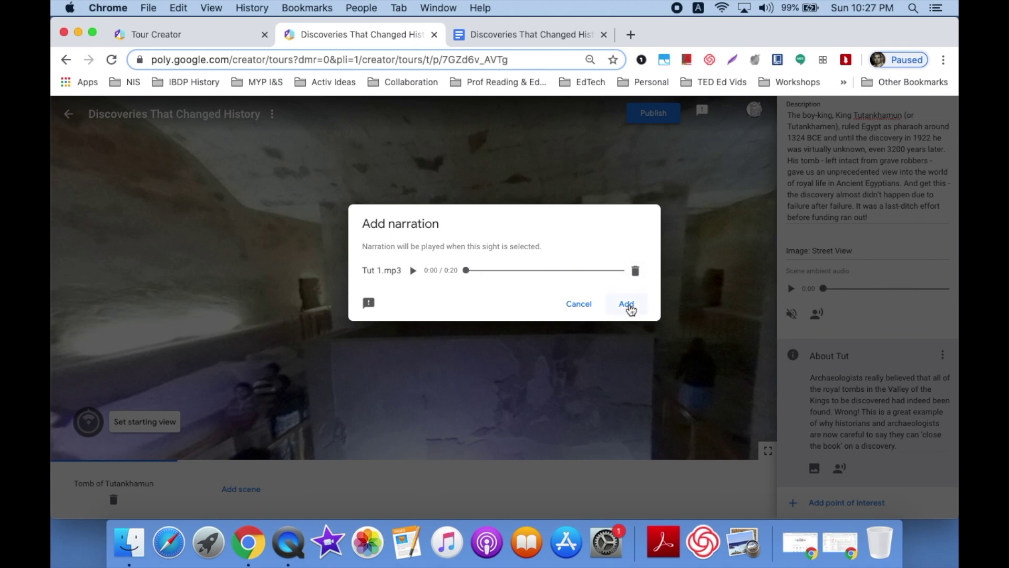
pyautogui.click(628, 306)
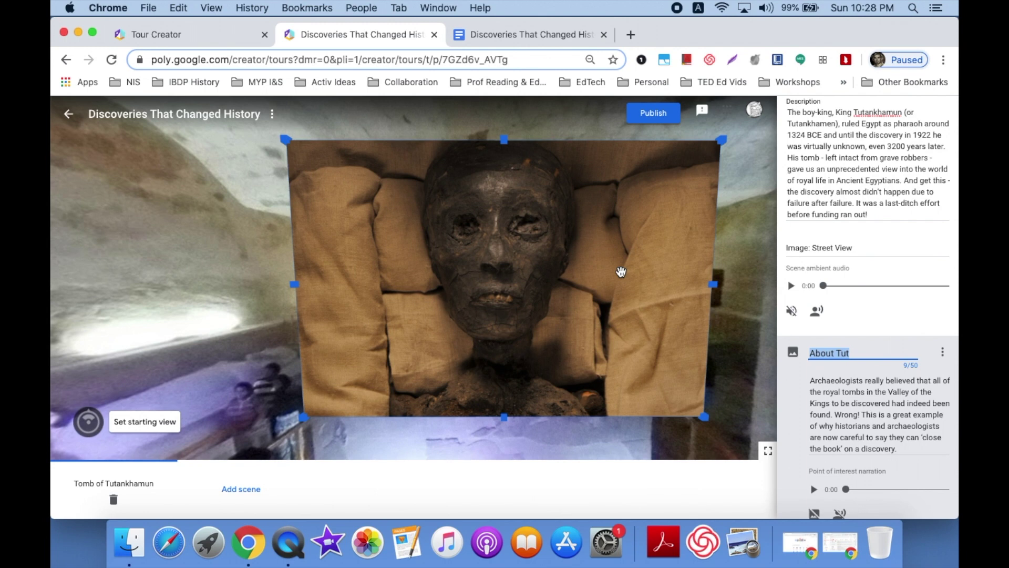
# - Append the image credit "Image: National Geographic" to the end of the About Tut description
pyautogui.click(895, 408)
pyautogui.press('super+v')
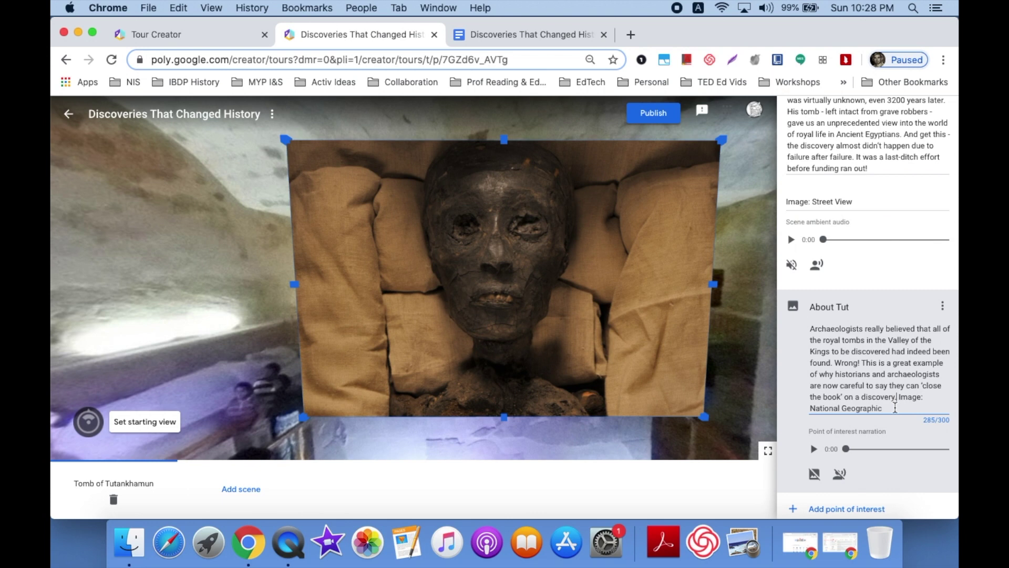
pyautogui.scroll(4, 904, 232)
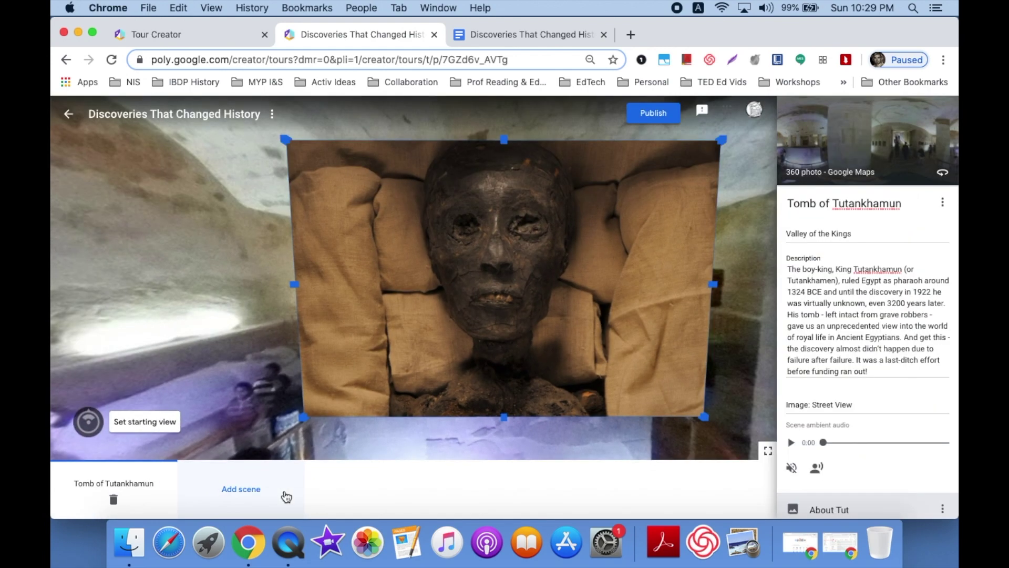
pyautogui.click(252, 490)
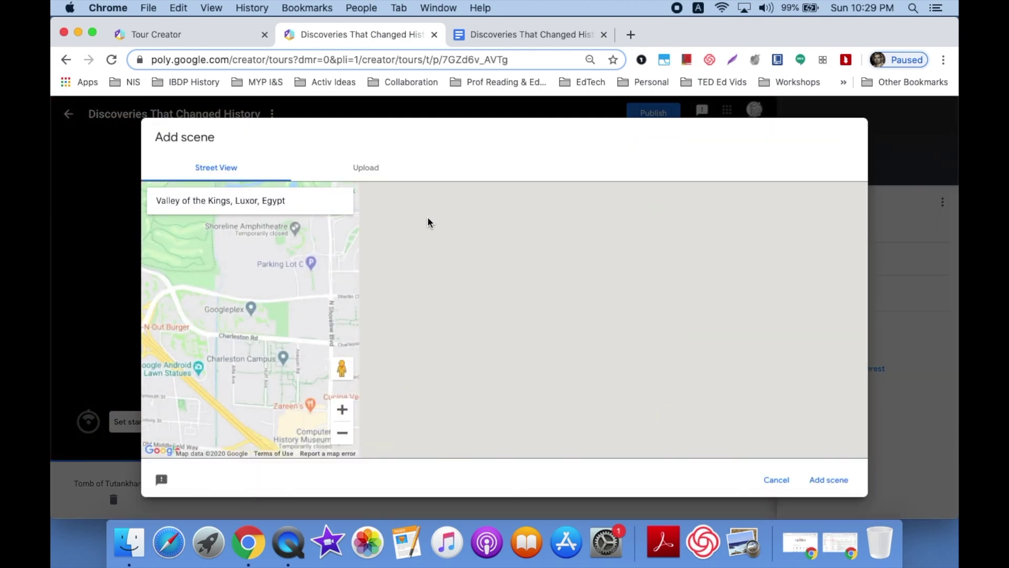
pyautogui.click(775, 480)
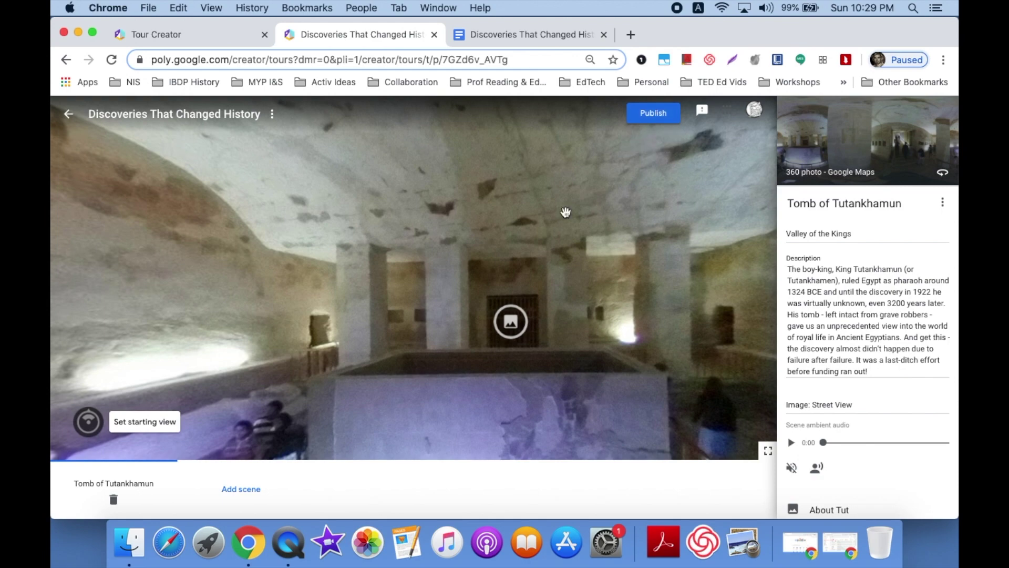
# - Return to the tours list, reopen Discoveries That Changed History and go to its Tomb of Tutankhamun scene
pyautogui.click(75, 127)
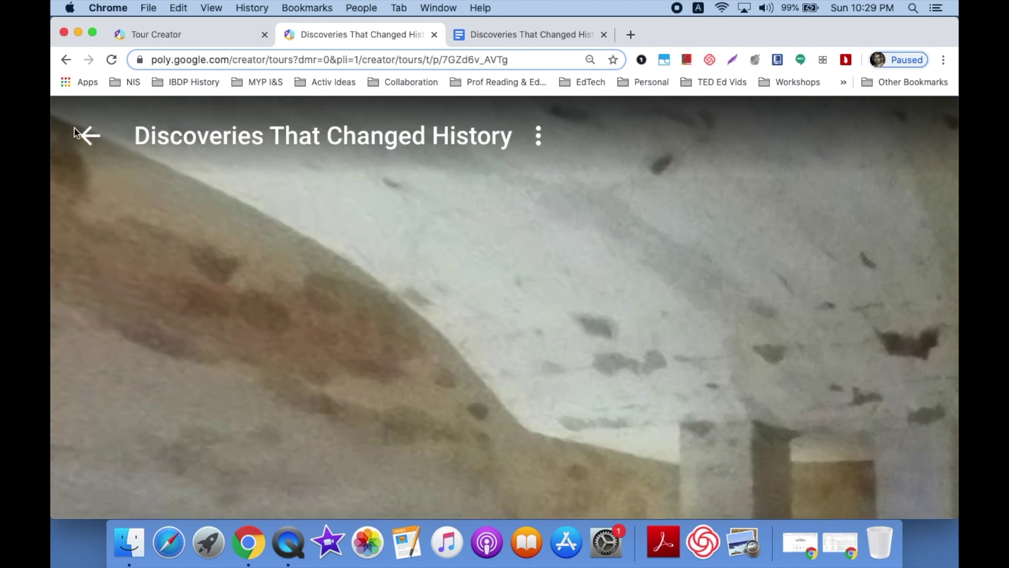
pyautogui.click(89, 135)
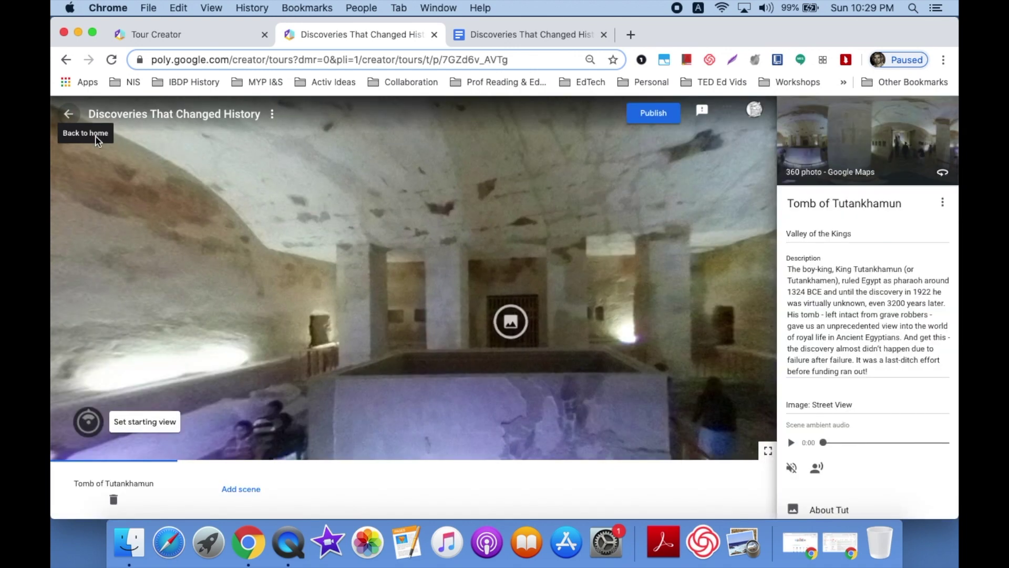
pyautogui.click(81, 113)
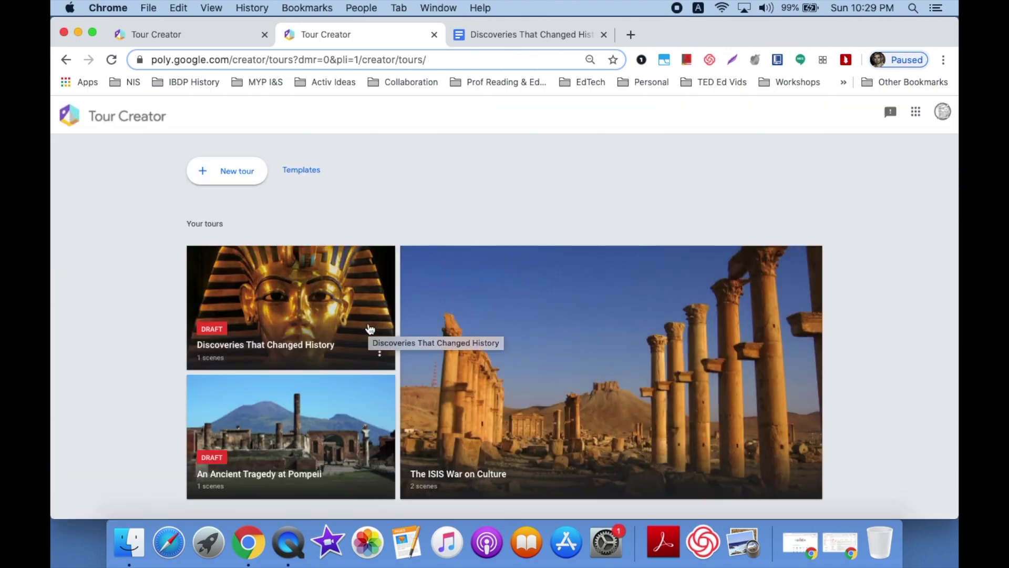
pyautogui.click(344, 301)
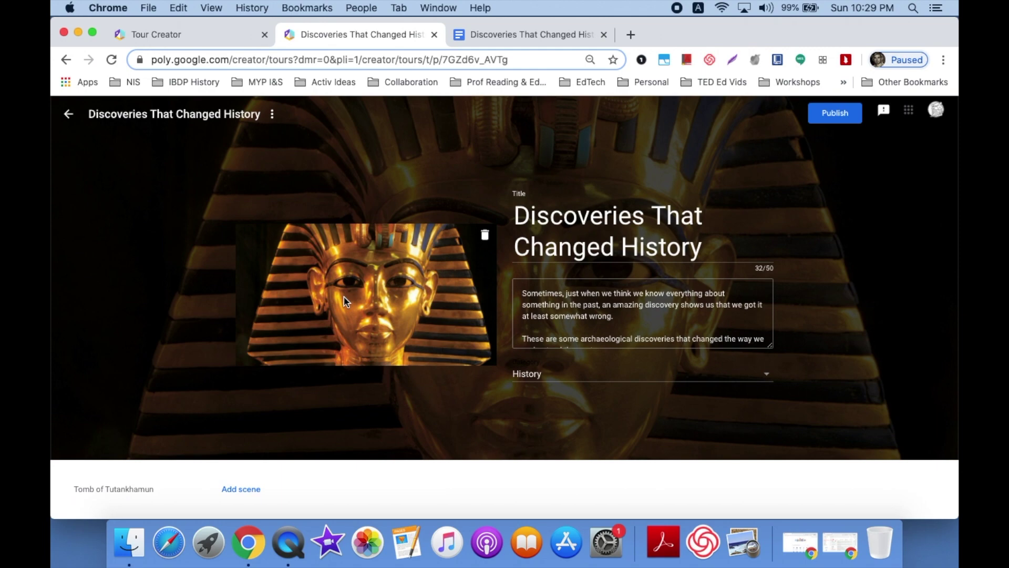
pyautogui.click(133, 497)
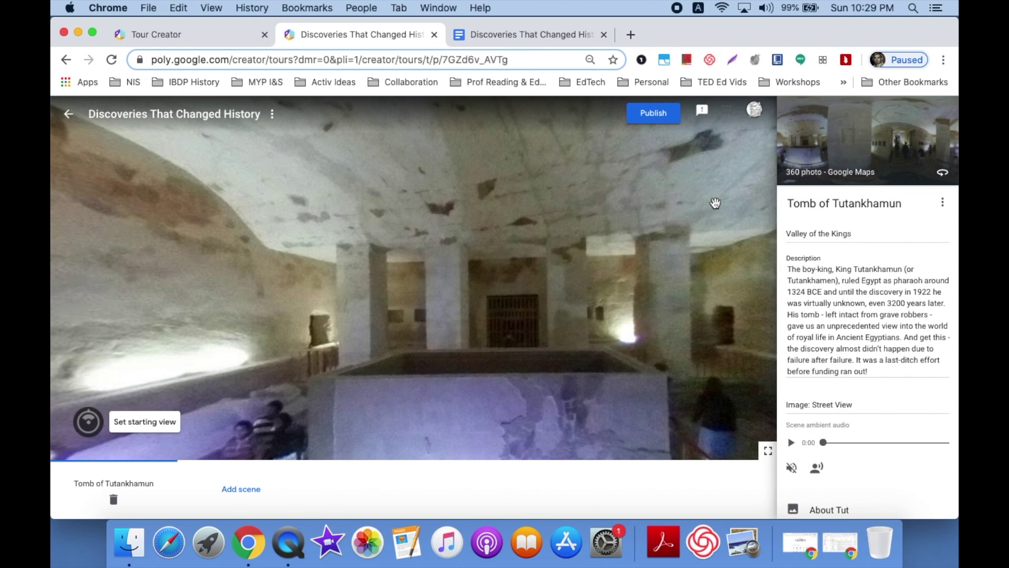
# - Publish the Discoveries That Changed History tour with its visibility set to Public
pyautogui.click(643, 120)
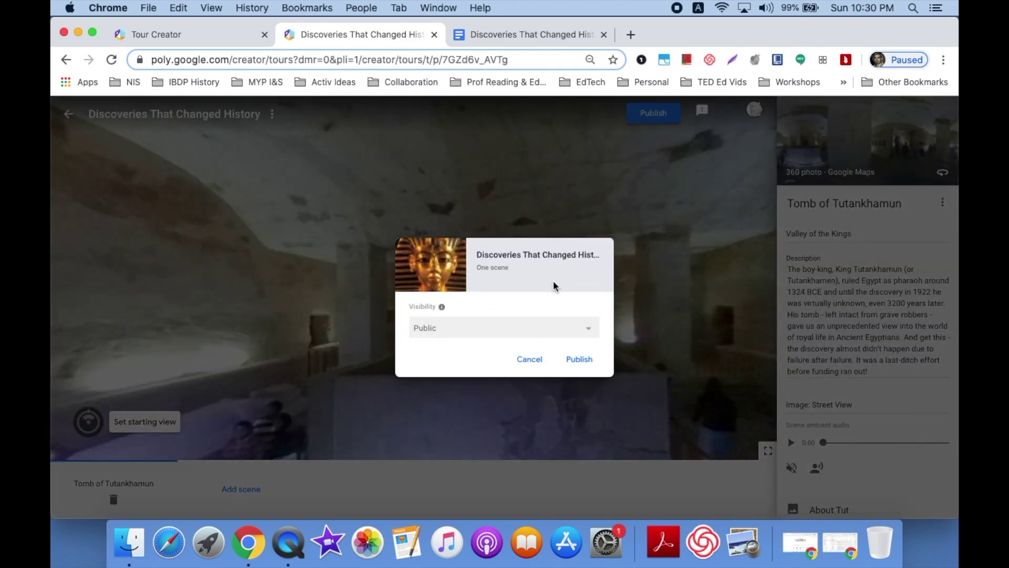
pyautogui.click(587, 329)
pyautogui.click(430, 329)
pyautogui.click(574, 361)
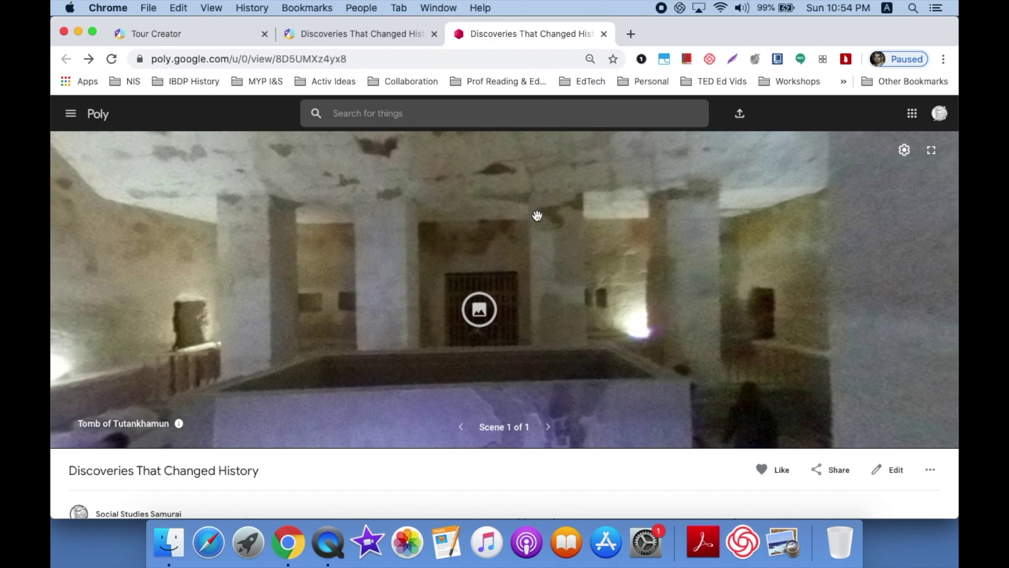
# - Open the About Tut point of interest in the published tour on Poly and read through its information card
pyautogui.moveTo(566, 264)
pyautogui.mouseDown()
pyautogui.moveTo(458, 266)
pyautogui.moveTo(579, 254)
pyautogui.mouseUp()
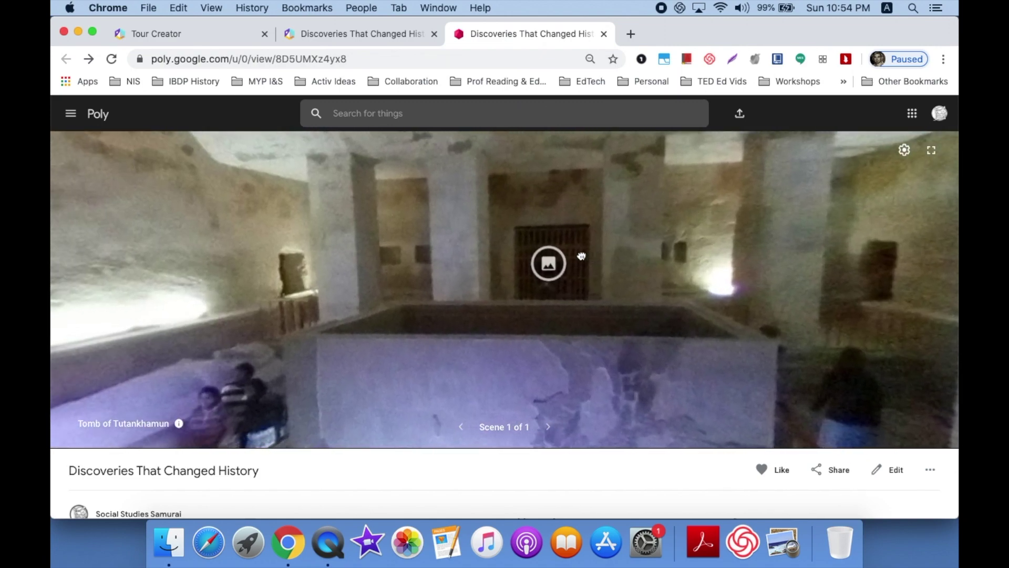
pyautogui.click(549, 263)
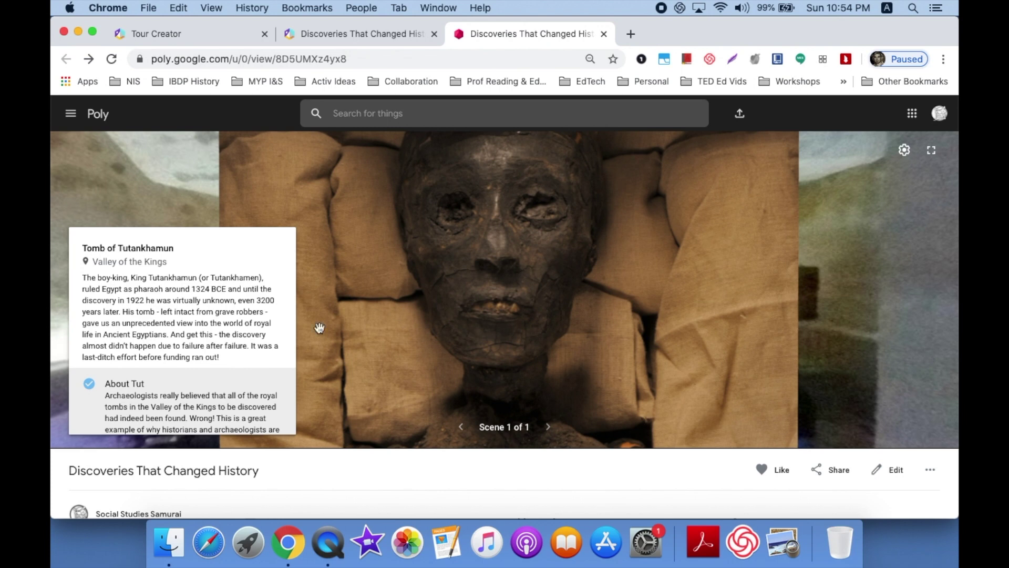
pyautogui.scroll(-3, 237, 368)
pyautogui.scroll(3, 237, 368)
pyautogui.scroll(5, 909, 163)
pyautogui.scroll(-5, 909, 163)
# - Turn on the published tour's ambient audio and close the About Tut image
pyautogui.click(904, 151)
pyautogui.click(889, 186)
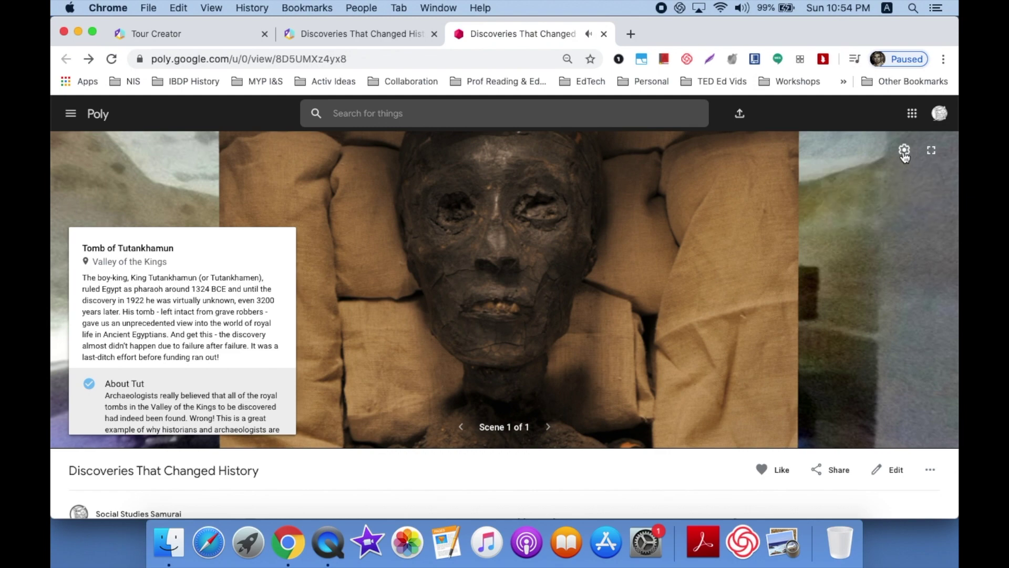
pyautogui.moveTo(849, 237)
pyautogui.mouseDown()
pyautogui.moveTo(703, 248)
pyautogui.moveTo(829, 225)
pyautogui.moveTo(851, 228)
pyautogui.moveTo(851, 239)
pyautogui.mouseUp()
pyautogui.click(851, 239)
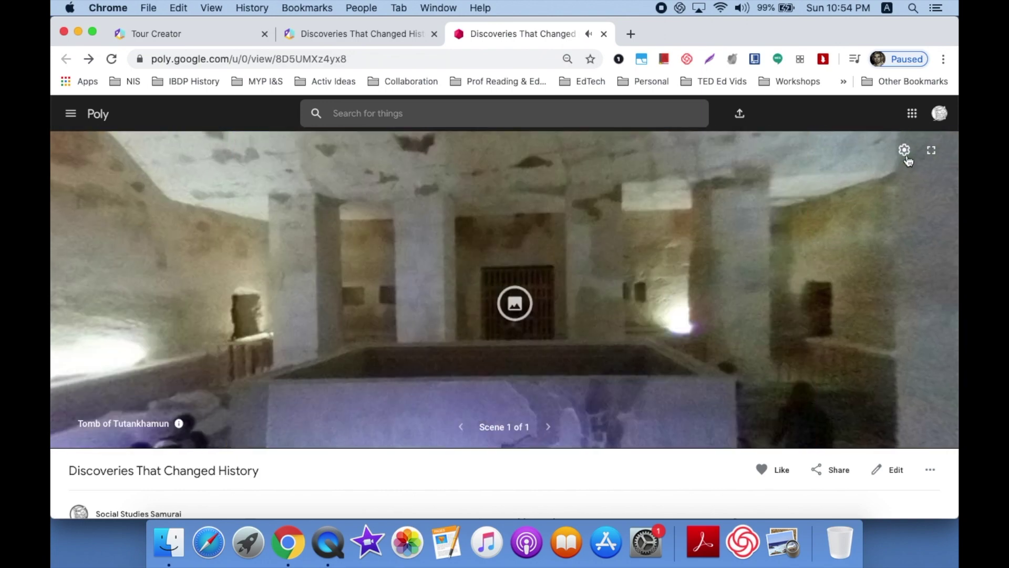
# - Turn on narration for the published tour and play it by reopening the About Tut point of interest
pyautogui.click(905, 151)
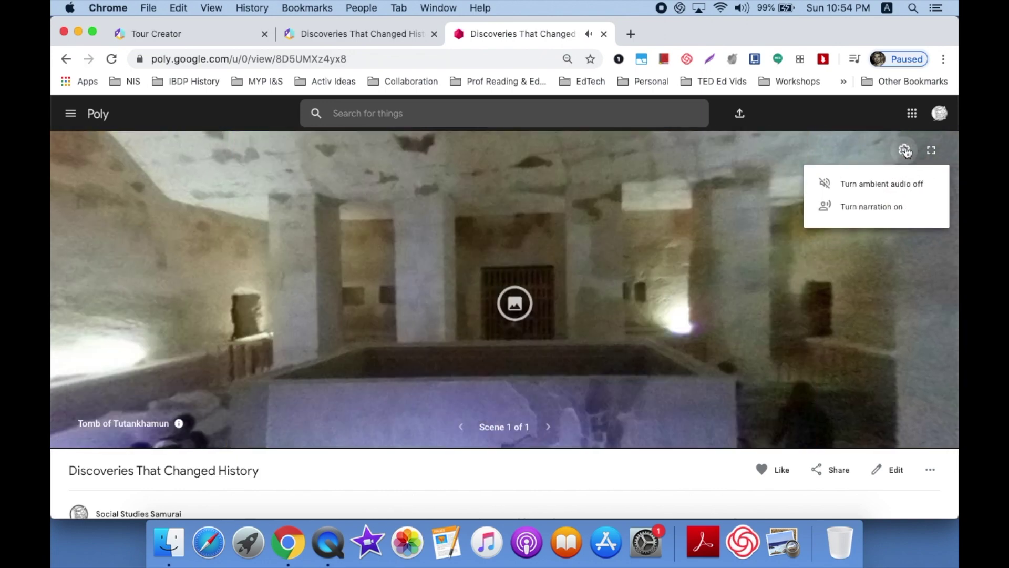
pyautogui.click(884, 209)
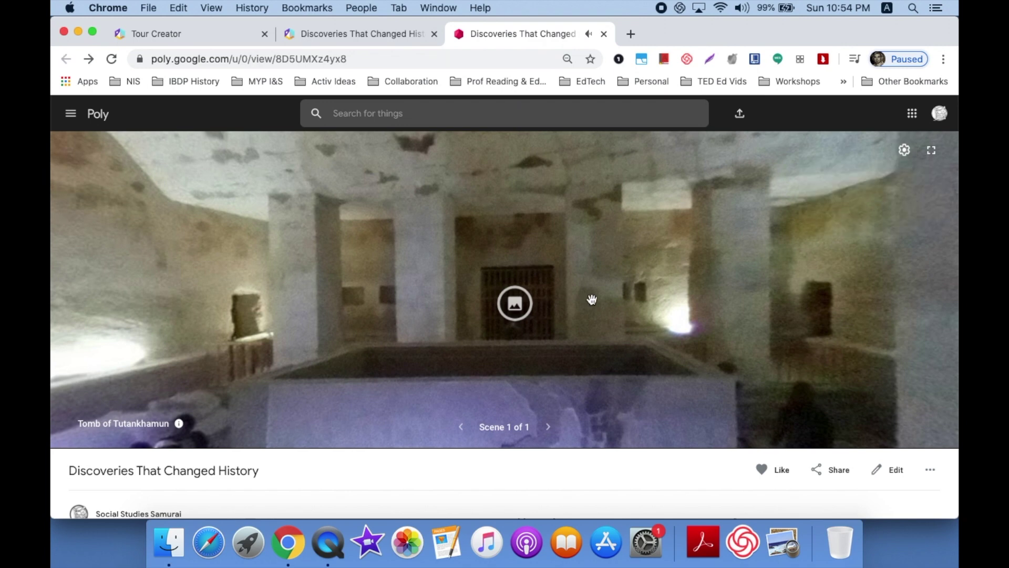
pyautogui.click(516, 310)
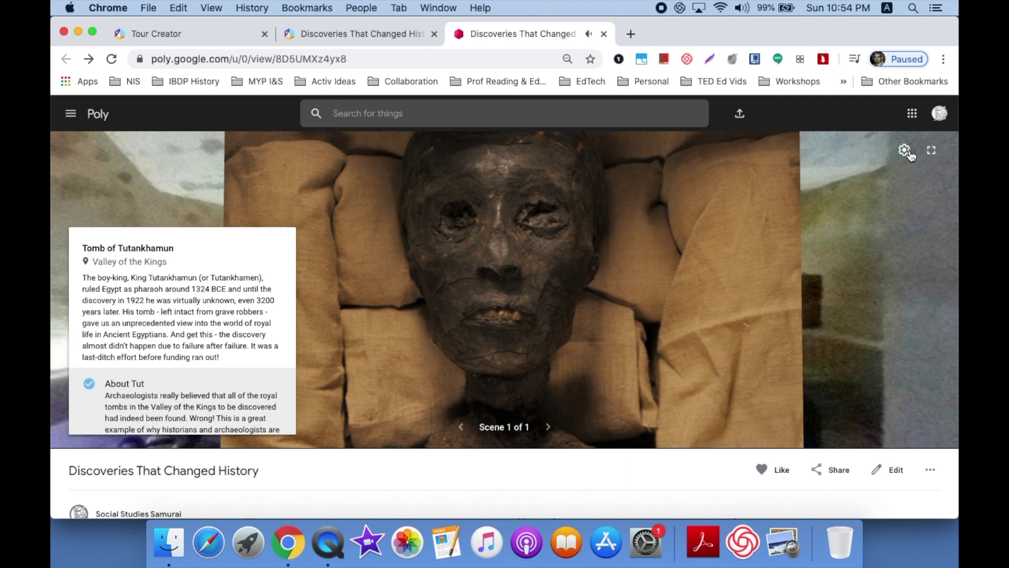
# - Turn off the ambient audio and the narration in the published tour
pyautogui.click(908, 152)
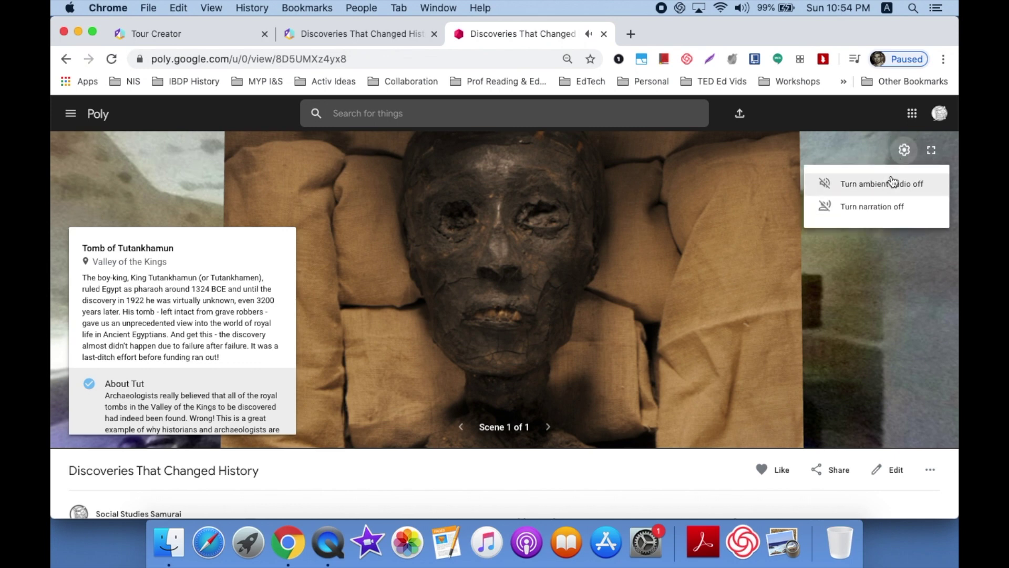
pyautogui.click(889, 187)
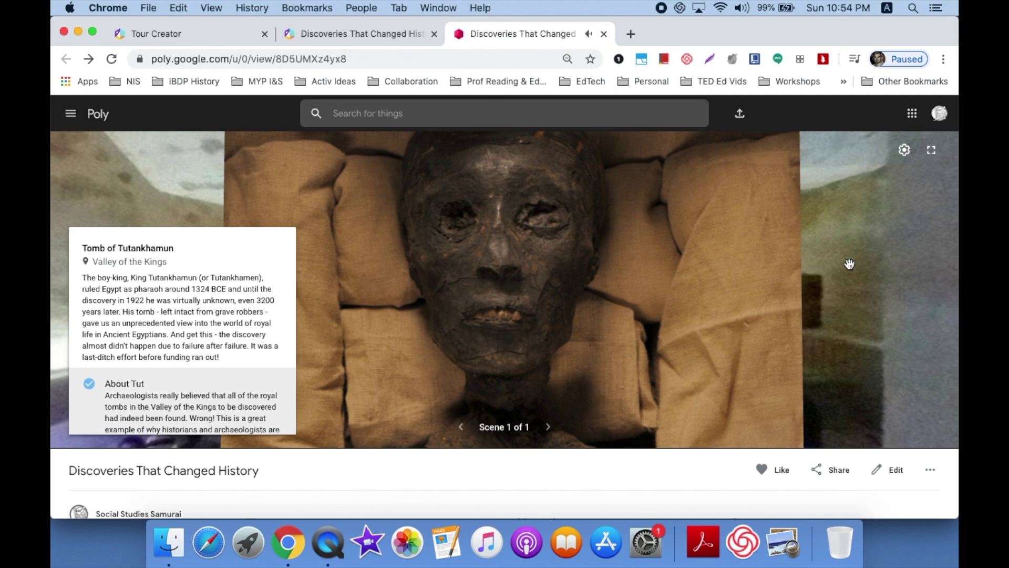
pyautogui.click(904, 150)
pyautogui.click(880, 208)
pyautogui.click(880, 209)
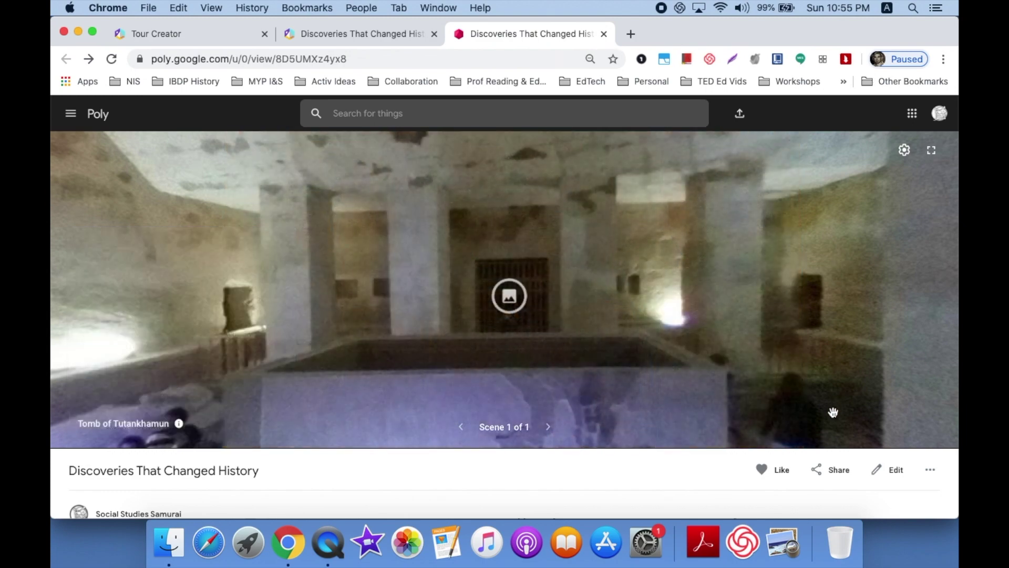
# - View the published tour's sharing options and go back to the tours list in Tour Creator
pyautogui.click(837, 471)
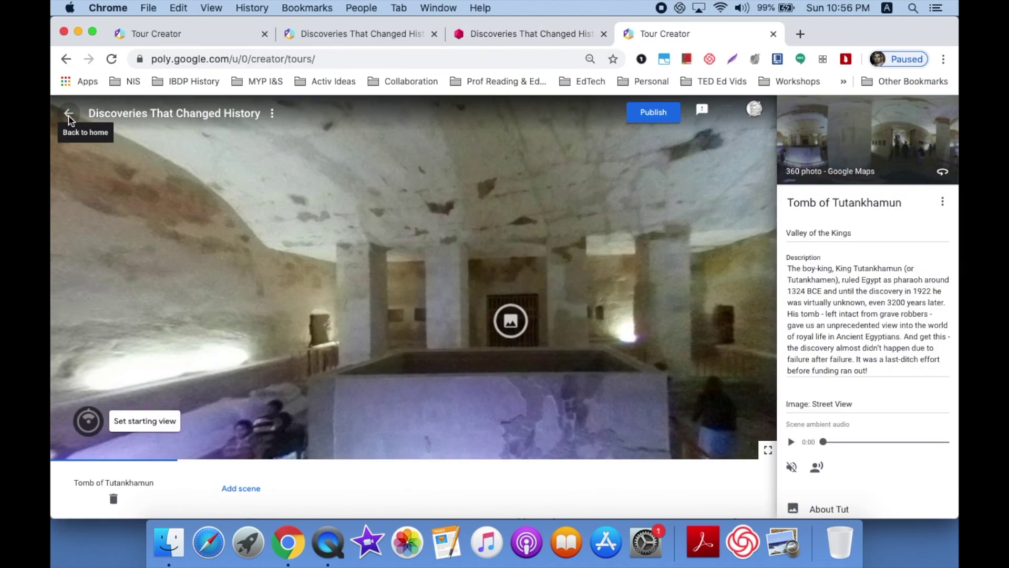
pyautogui.click(70, 115)
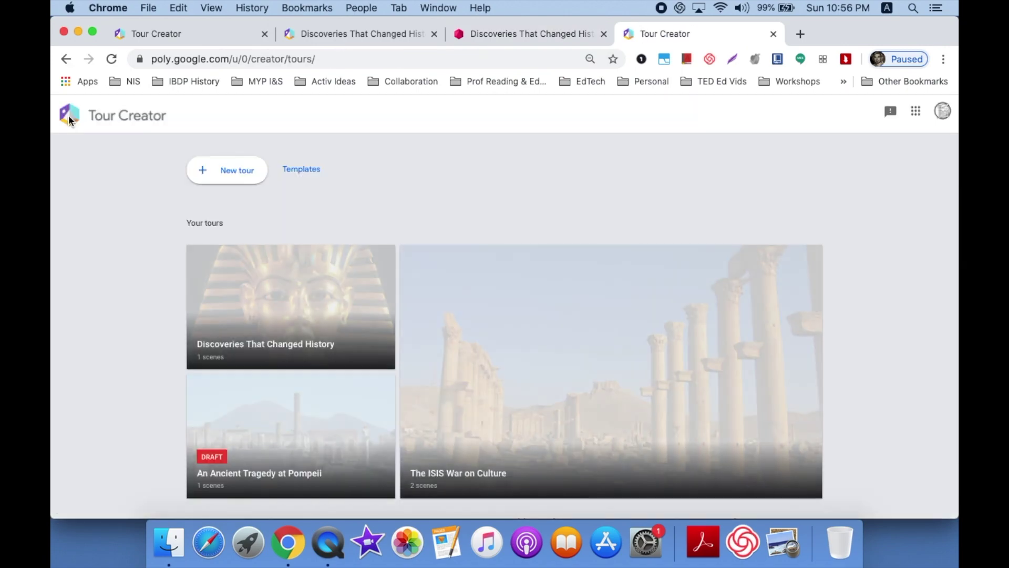